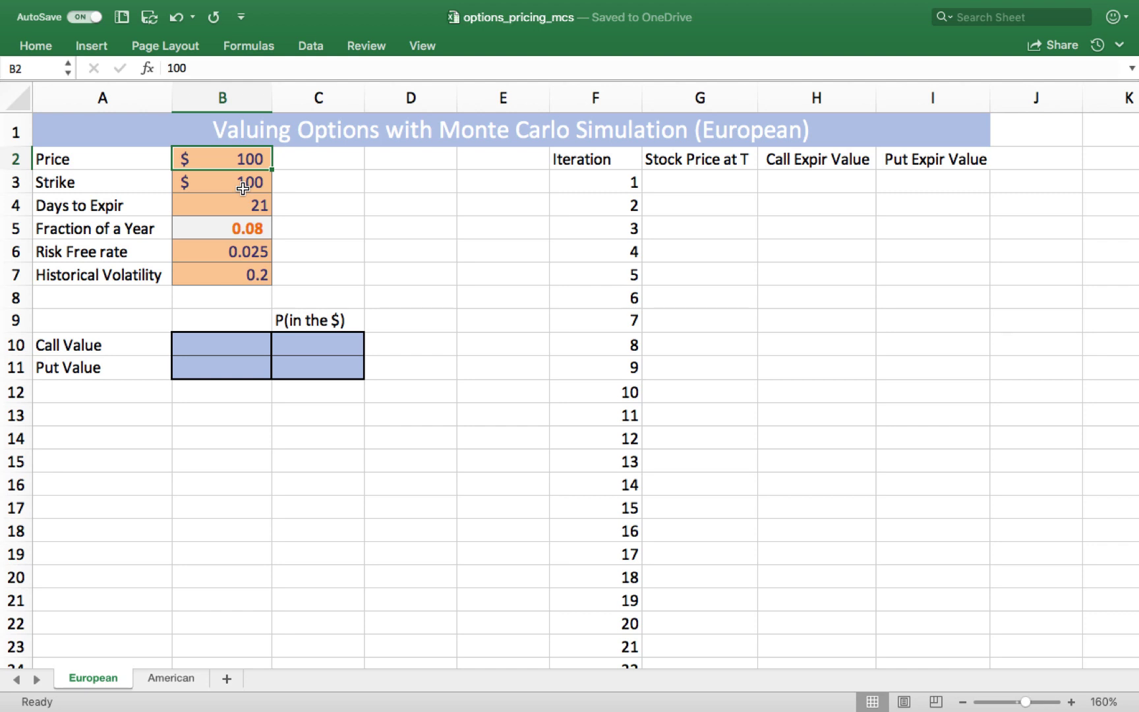
Review the days-to-expiration, year-fraction and risk-free-rate inputs, then go to G3
{"action": "key", "text": "Down"}
{"action": "key", "text": "Down"}
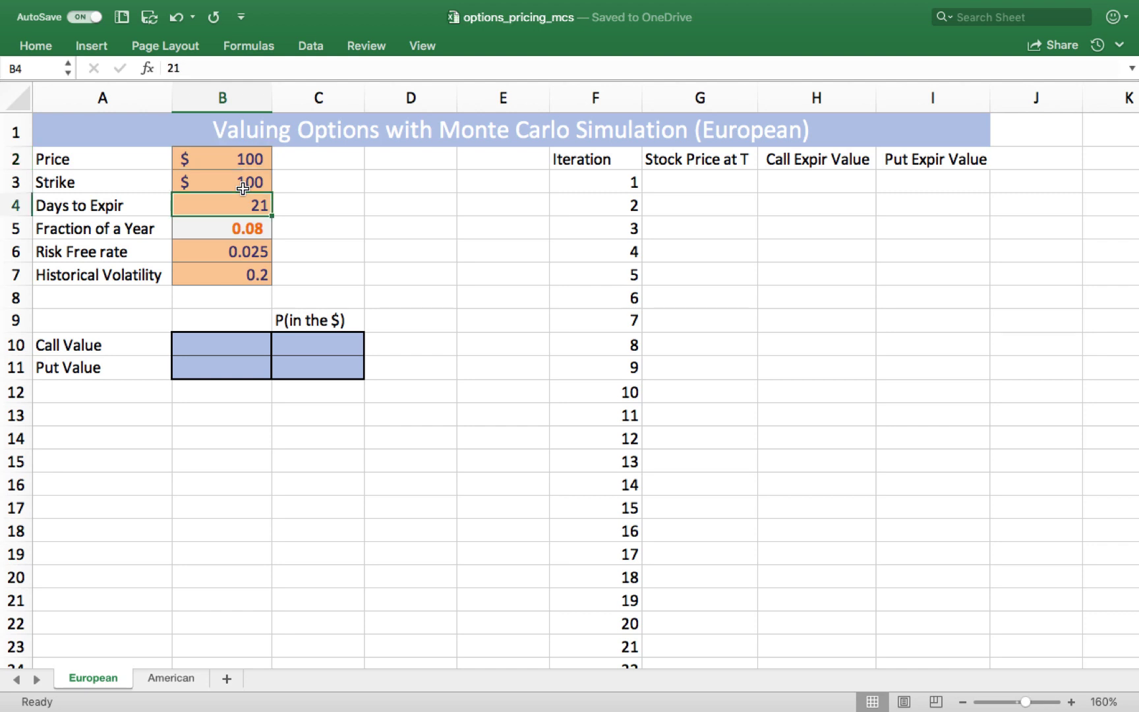
{"action": "key", "text": "Down"}
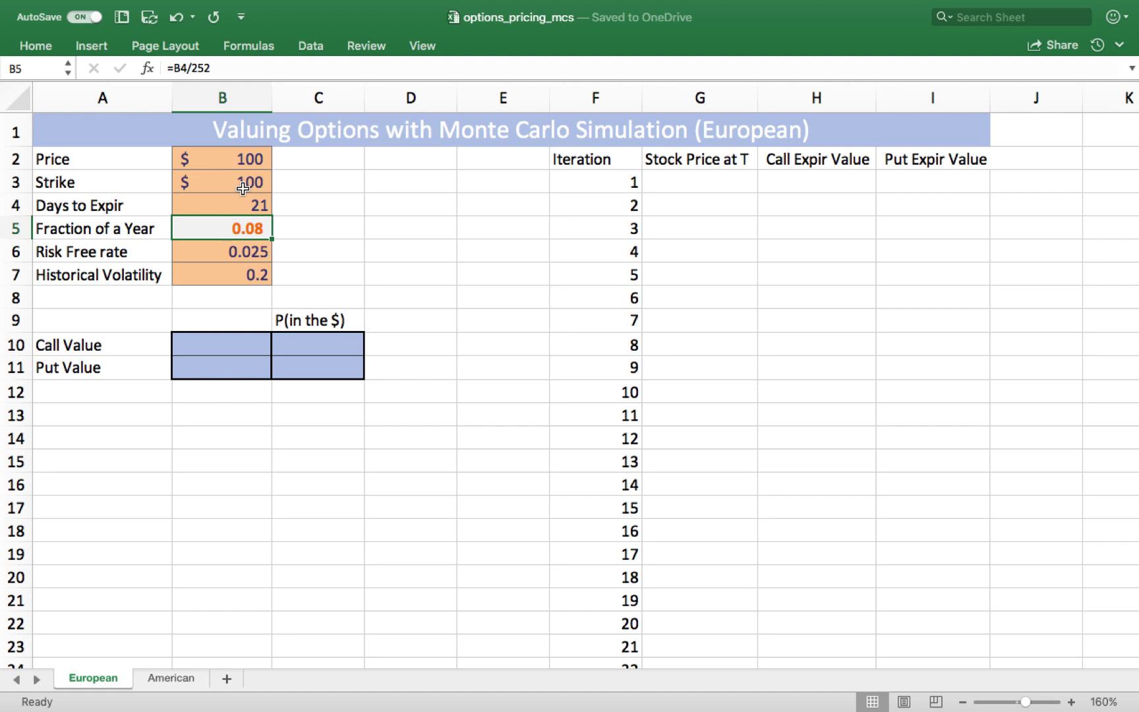
{"action": "key", "text": "Down"}
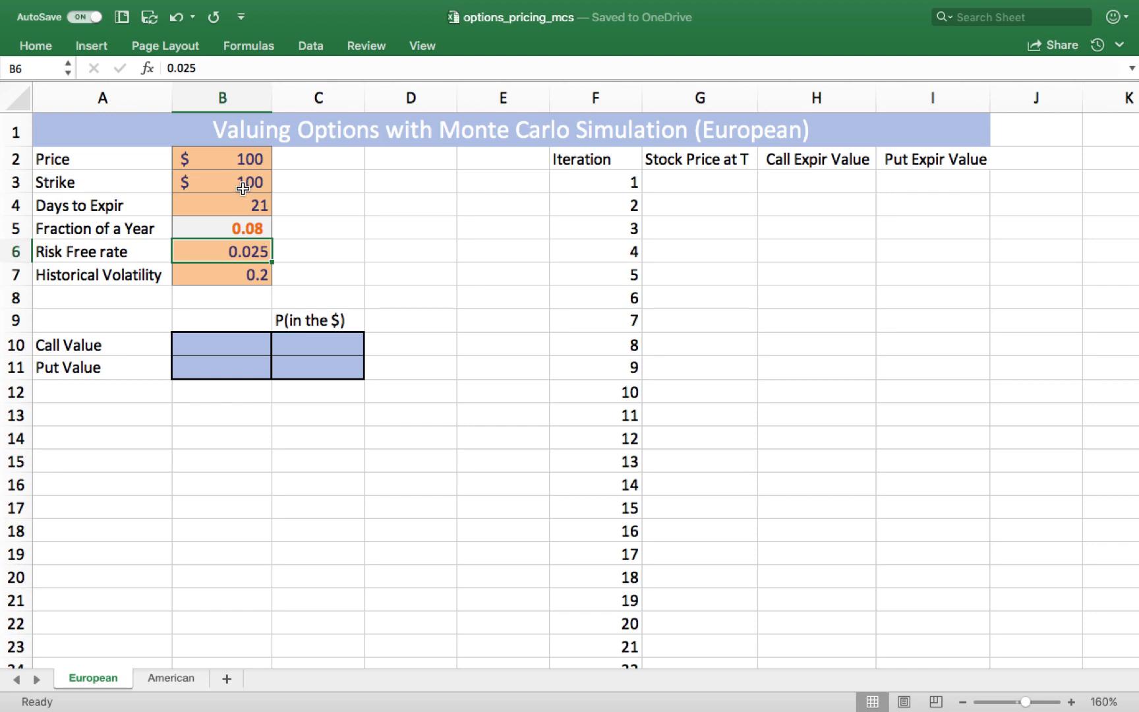
{"action": "key", "text": "Up"}
{"action": "key", "text": "Up"}
{"action": "key", "text": "Up"}
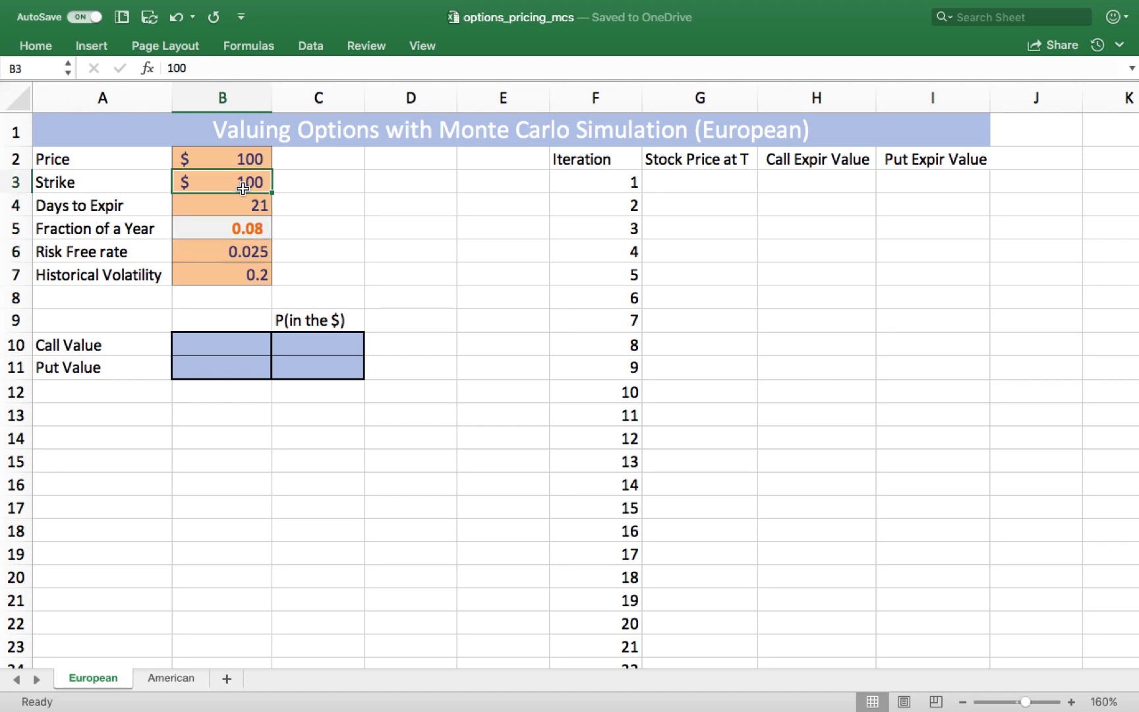
{"action": "key", "text": "Right"}
{"action": "key", "text": "Right"}
{"action": "key", "text": "Right"}
{"action": "key", "text": "Right"}
{"action": "key", "text": "Right"}
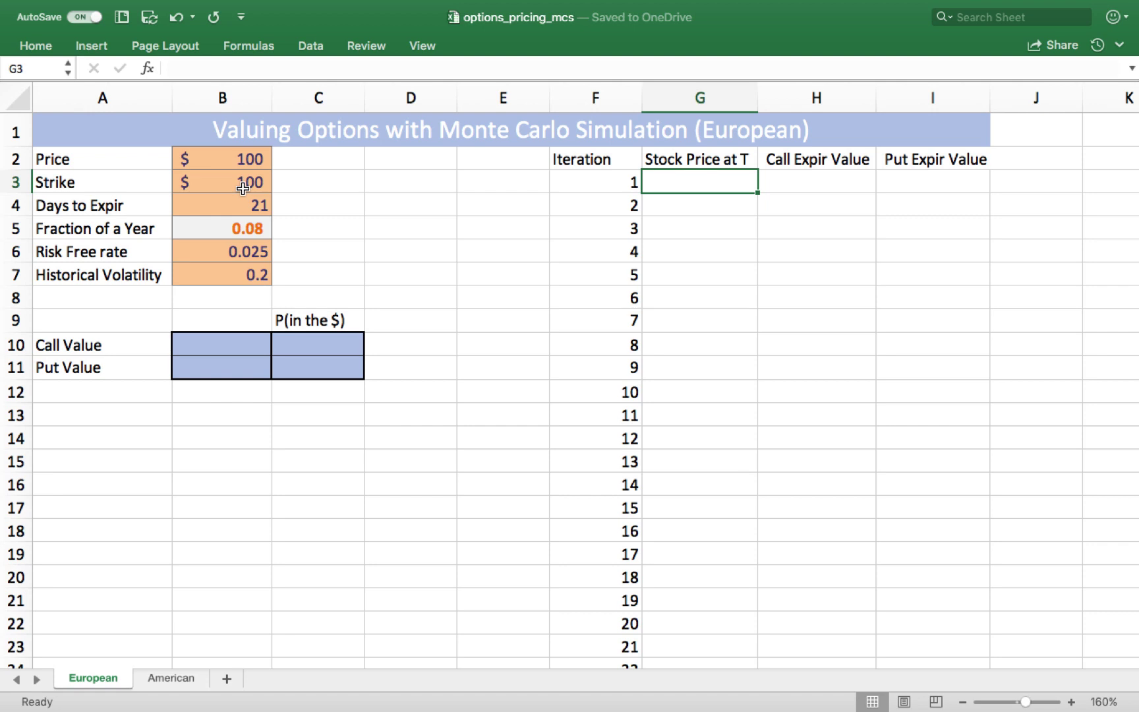
Begin G3's formula with the absolute price and drift term =$B$2*EXP(($B$6-.5*B7^2)*
{"action": "type", "text": "="}
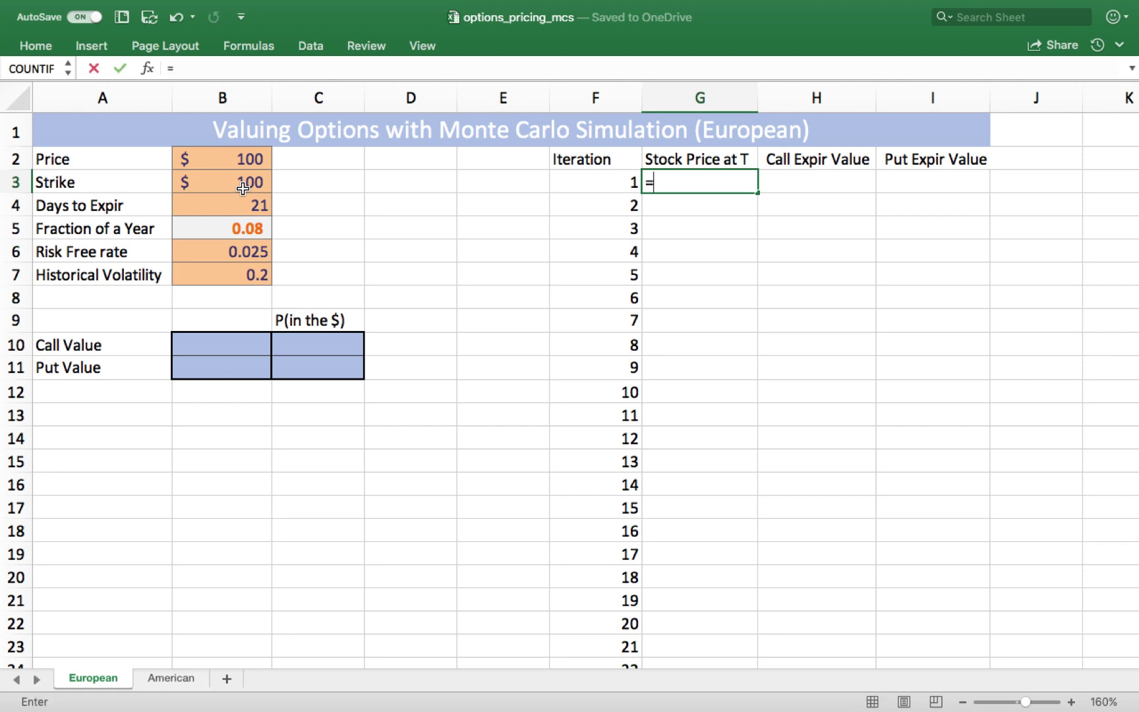
{"action": "left_click", "coordinate": [232, 164]}
{"action": "key", "text": "F4"}
{"action": "type", "text": "*"}
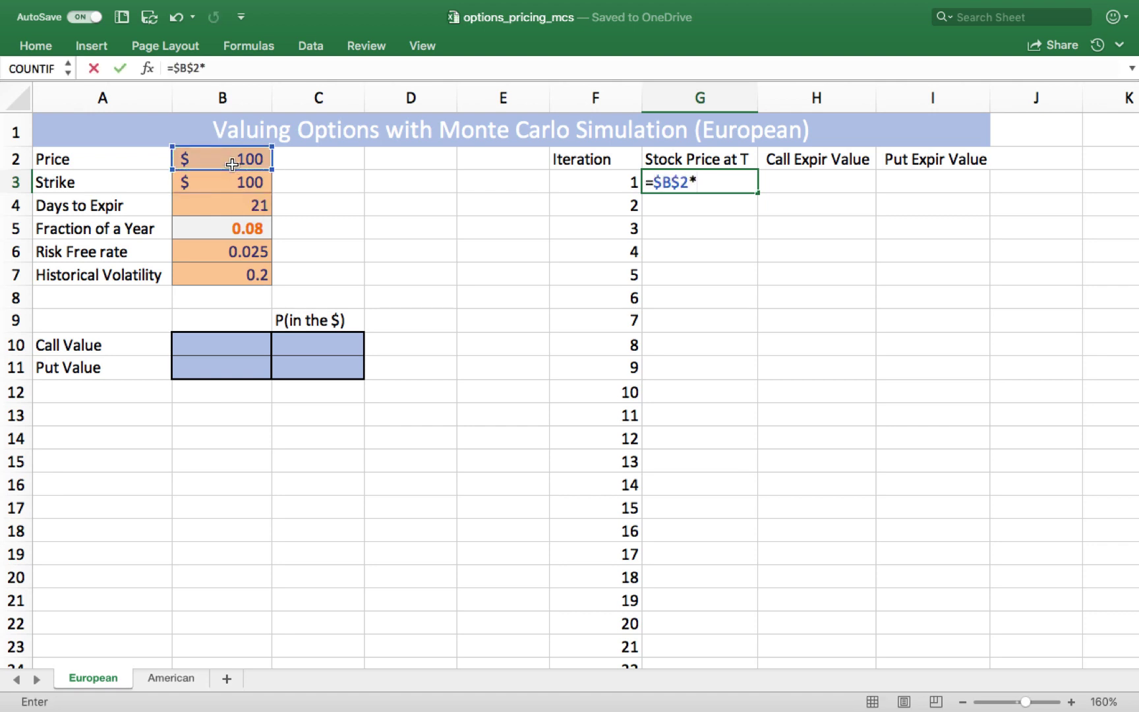
{"action": "type", "text": "exp(("}
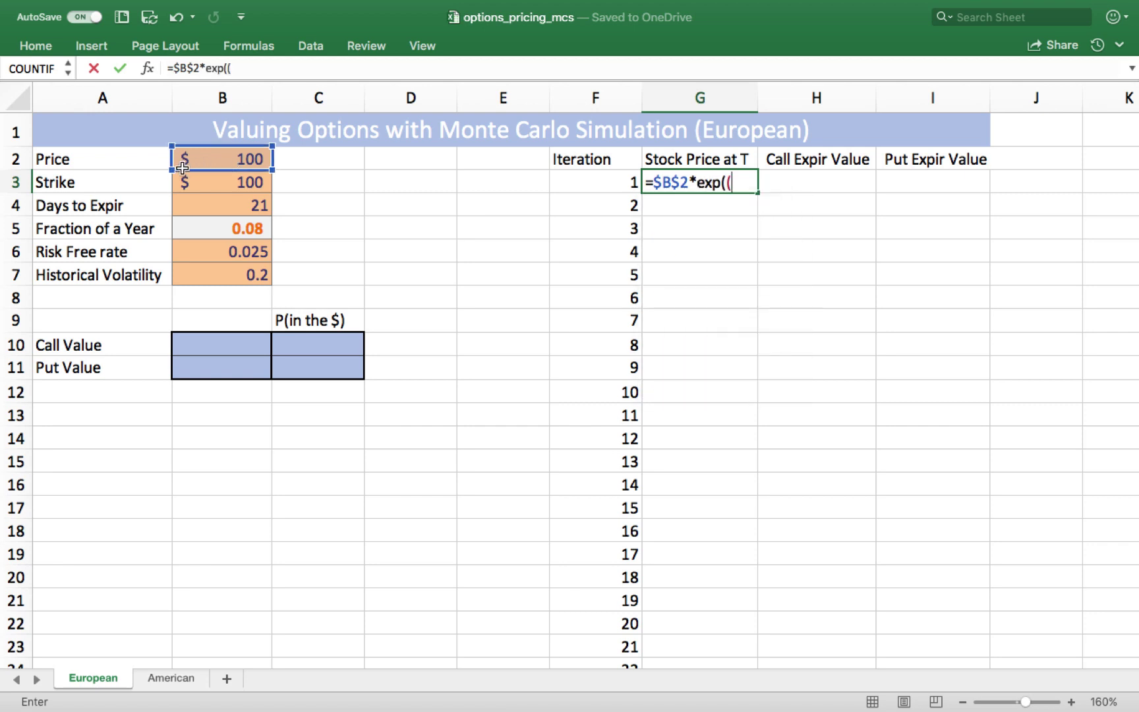
{"action": "left_click", "coordinate": [212, 251]}
{"action": "key", "text": "F4"}
{"action": "type", "text": "-.5"}
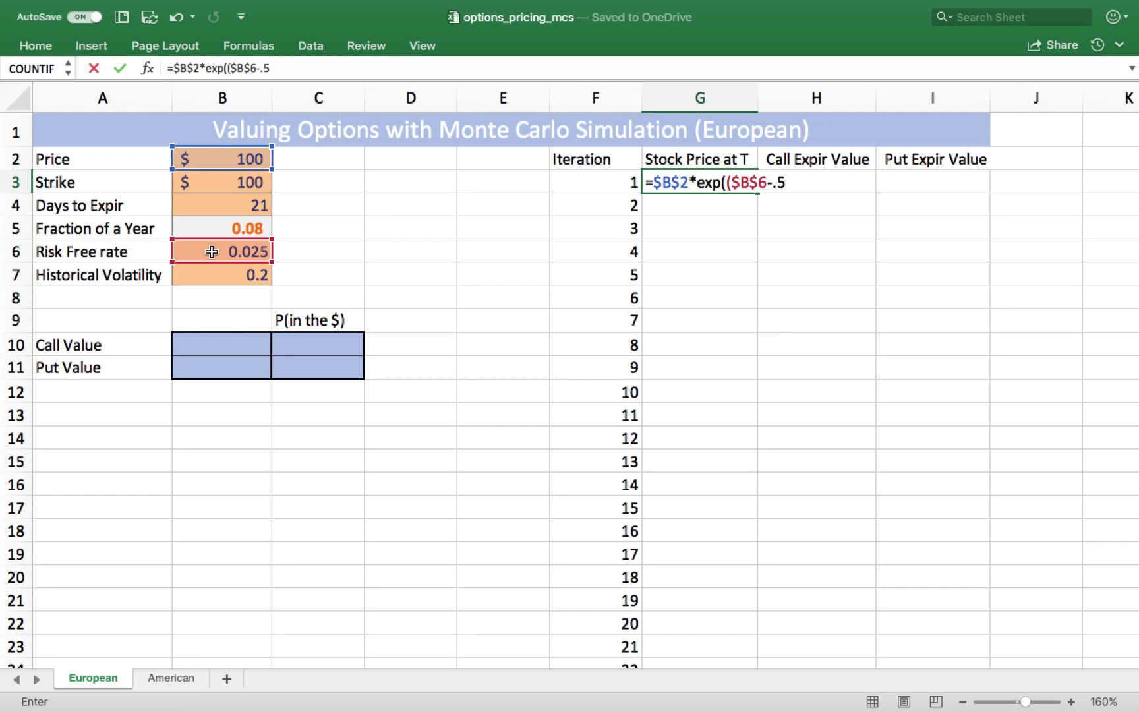
{"action": "type", "text": "*"}
{"action": "left_click", "coordinate": [220, 280]}
{"action": "type", "text": "^2)*"}
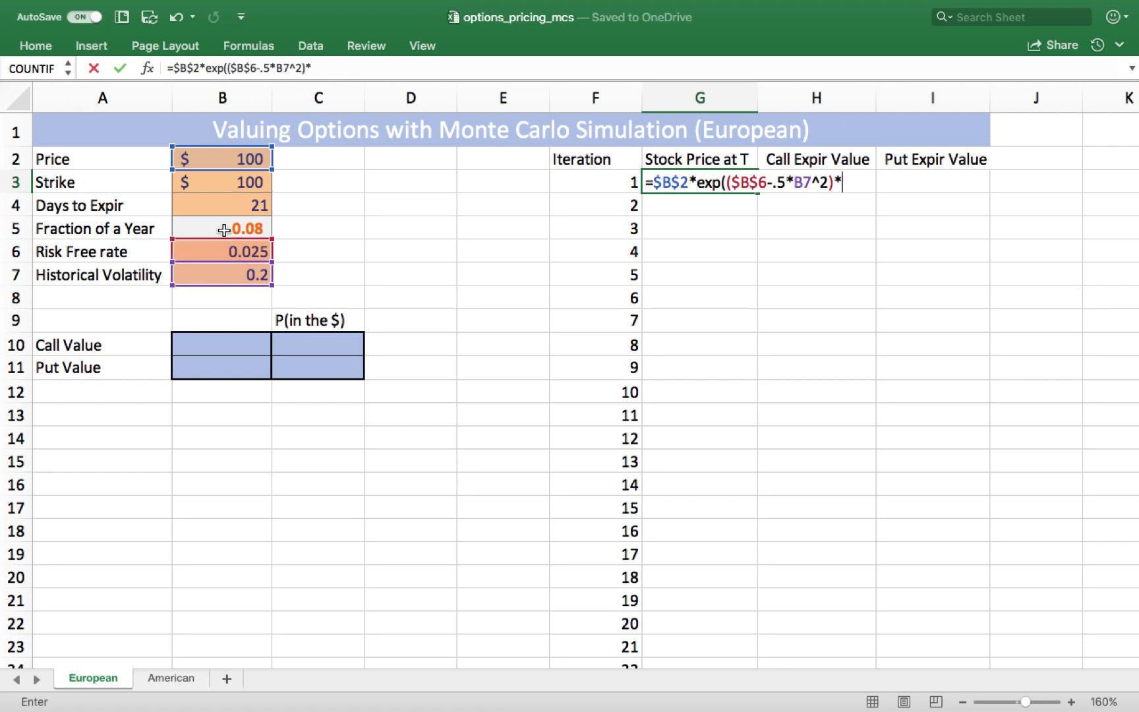
Finish G3 with B5+B7*SQRT(B5)*NORM.S.INV(RAND()), giving a simulated price of 98.92
{"action": "left_click", "coordinate": [224, 229]}
{"action": "type", "text": "+"}
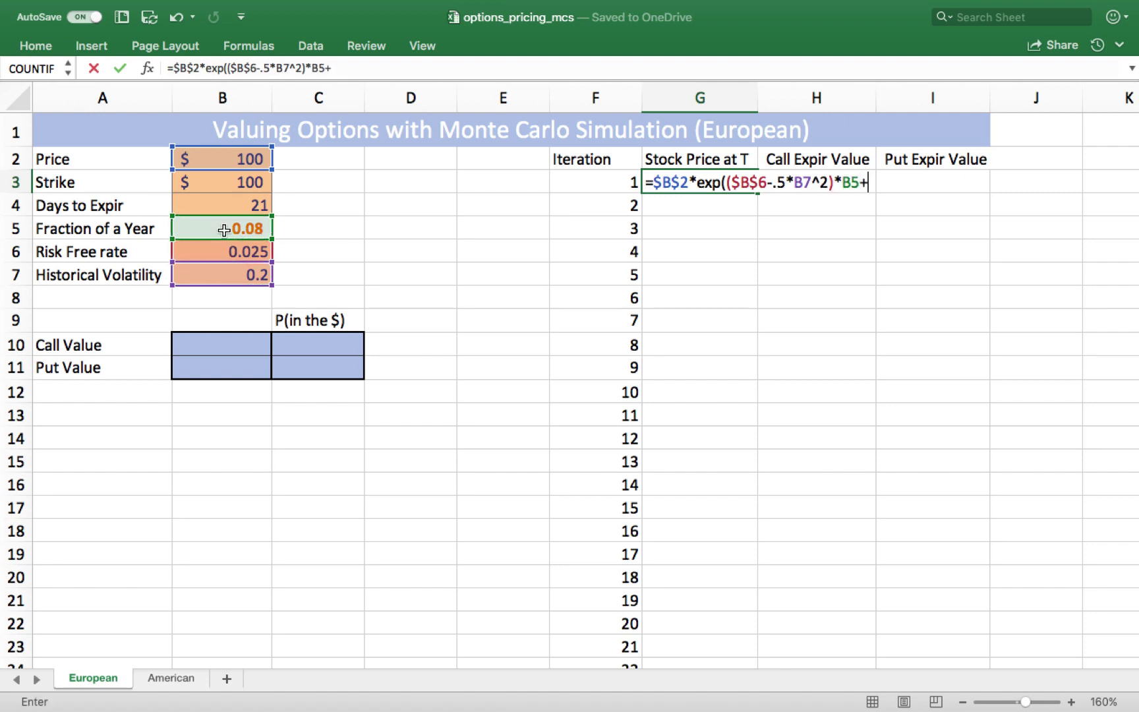
{"action": "left_click", "coordinate": [224, 278]}
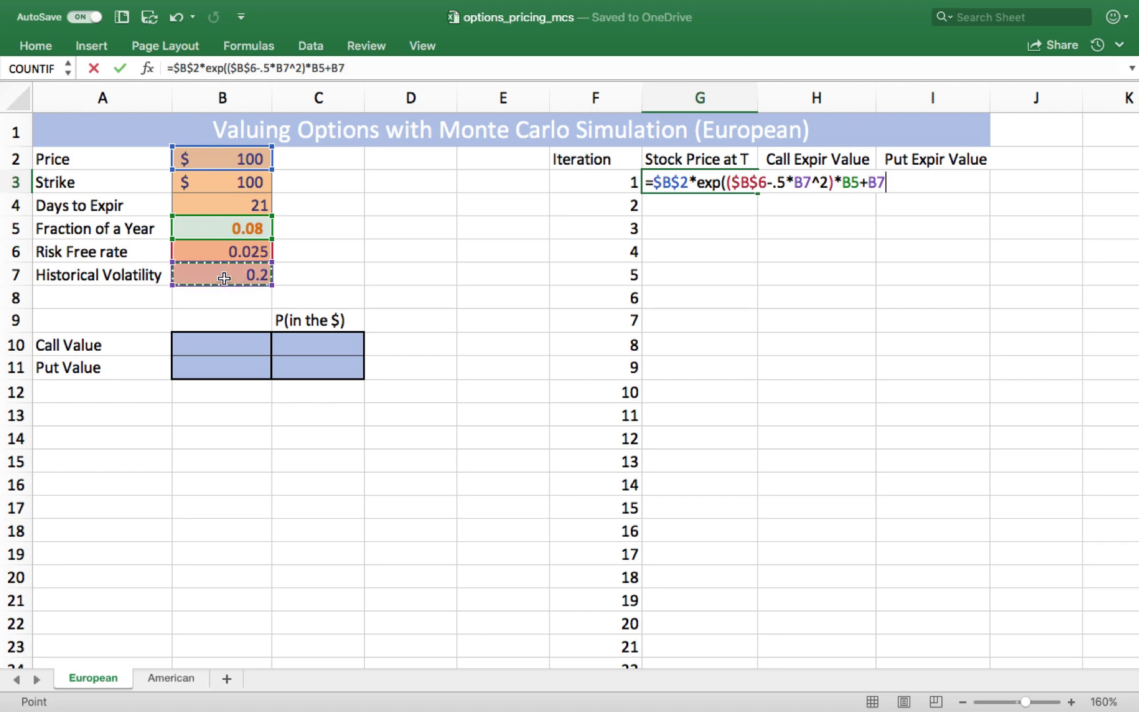
{"action": "type", "text": "*sqrt"}
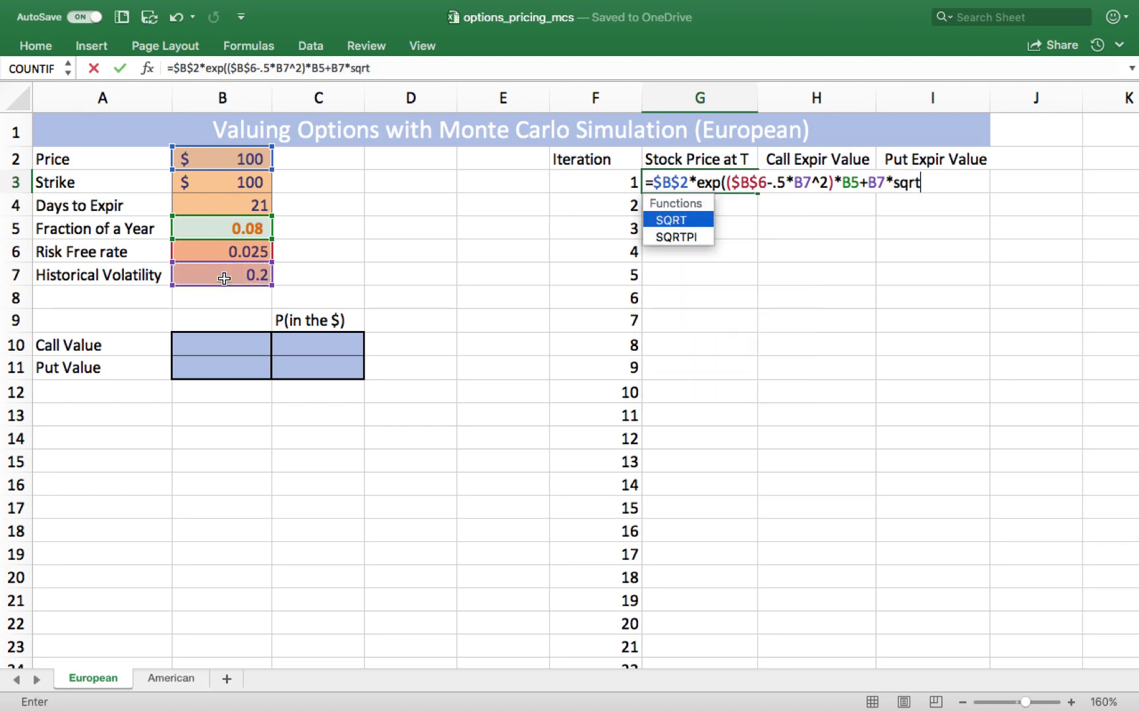
{"action": "type", "text": "("}
{"action": "left_click", "coordinate": [222, 226]}
{"action": "type", "text": ")*"}
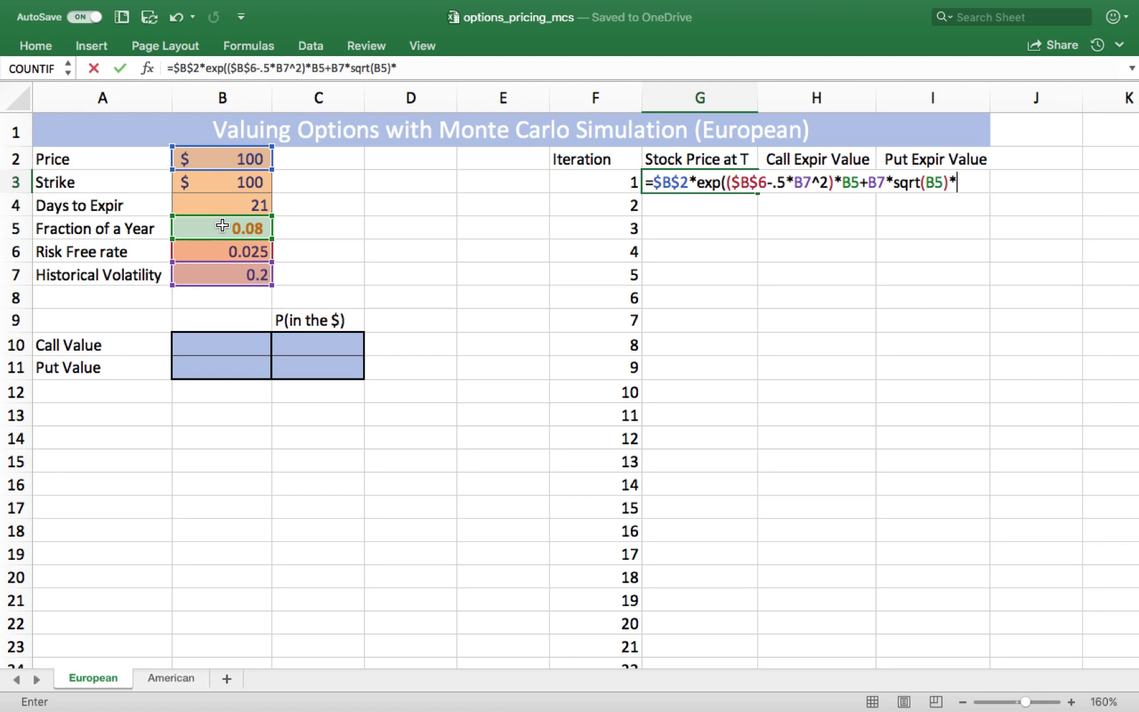
{"action": "type", "text": "norm.s.inv("}
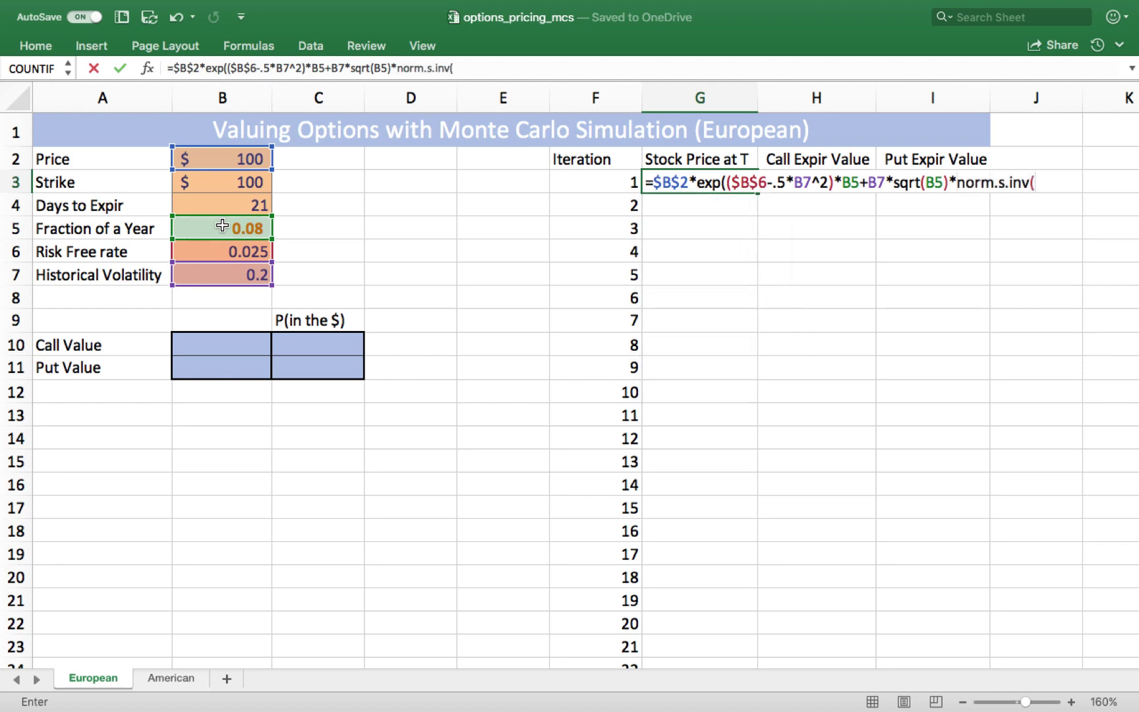
{"action": "type", "text": "rand()))"}
{"action": "key", "text": "Return"}
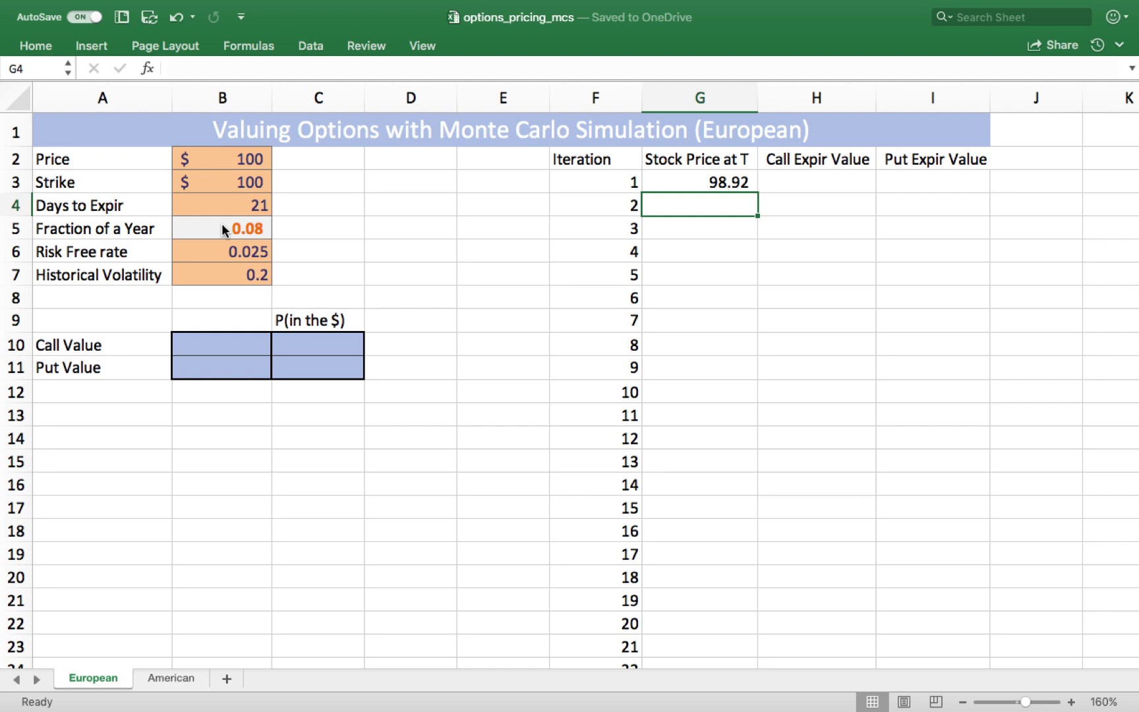
Enter =MAX(0,G3-$B$3) in H3 as the call expiry value, showing $6.07
{"action": "key", "text": "Up"}
{"action": "key", "text": "Right"}
{"action": "type", "text": "="}
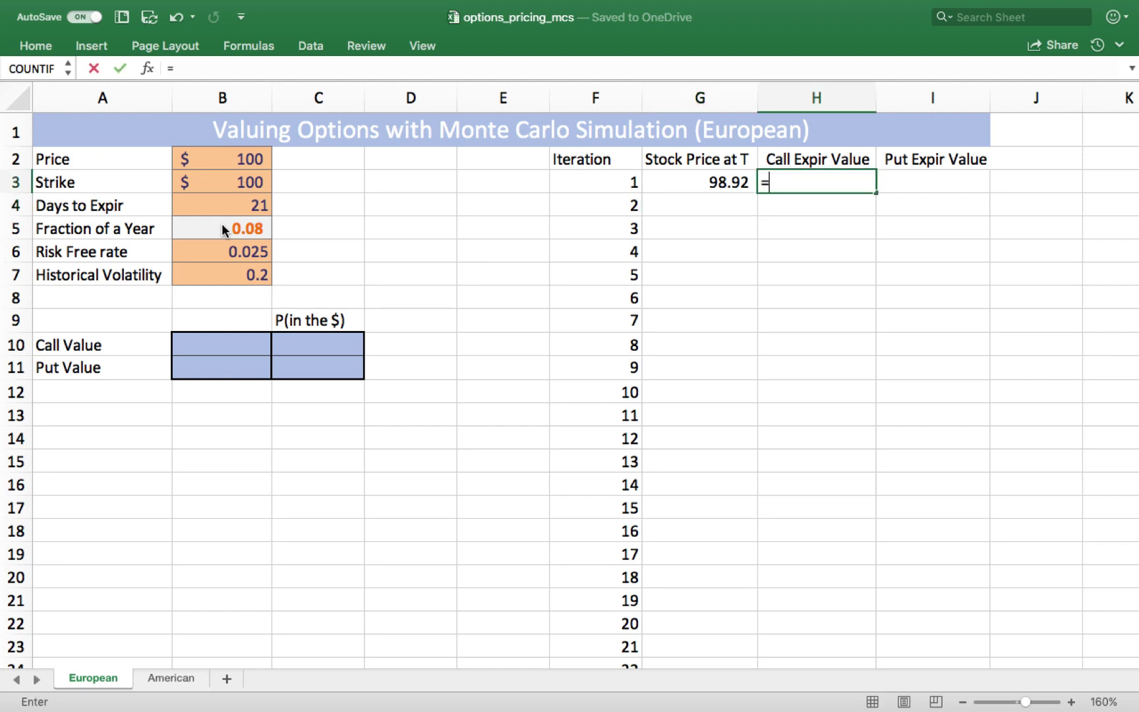
{"action": "type", "text": "max"}
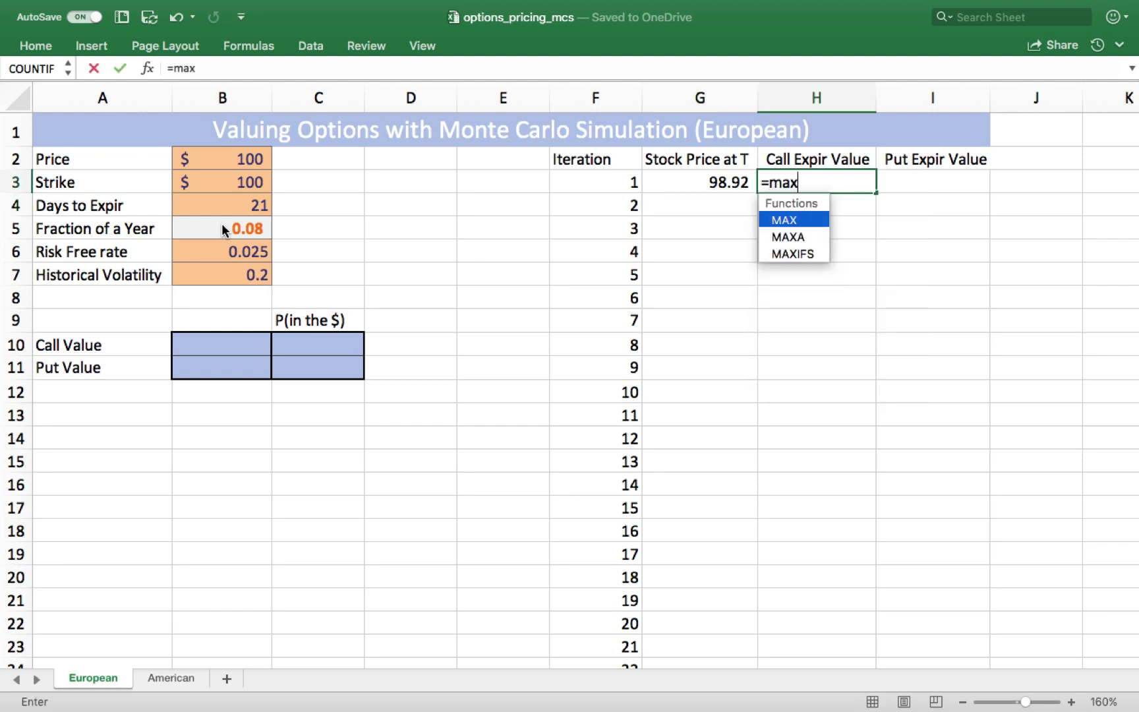
{"action": "type", "text": "("}
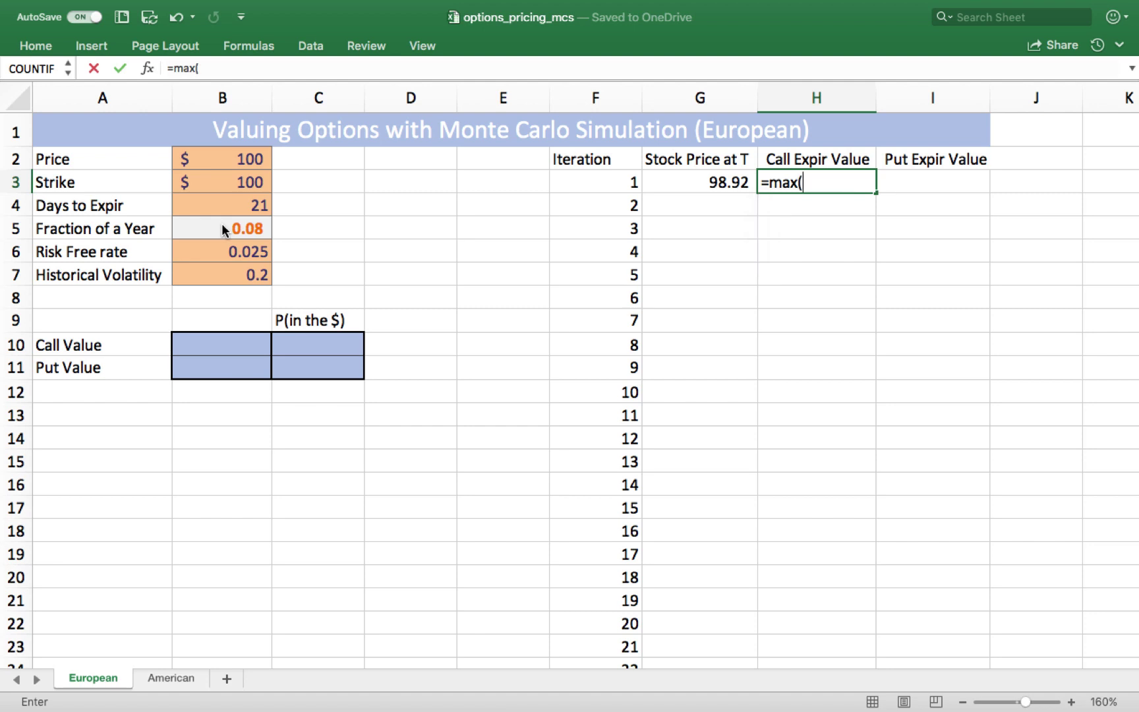
{"action": "type", "text": "0,G3-"}
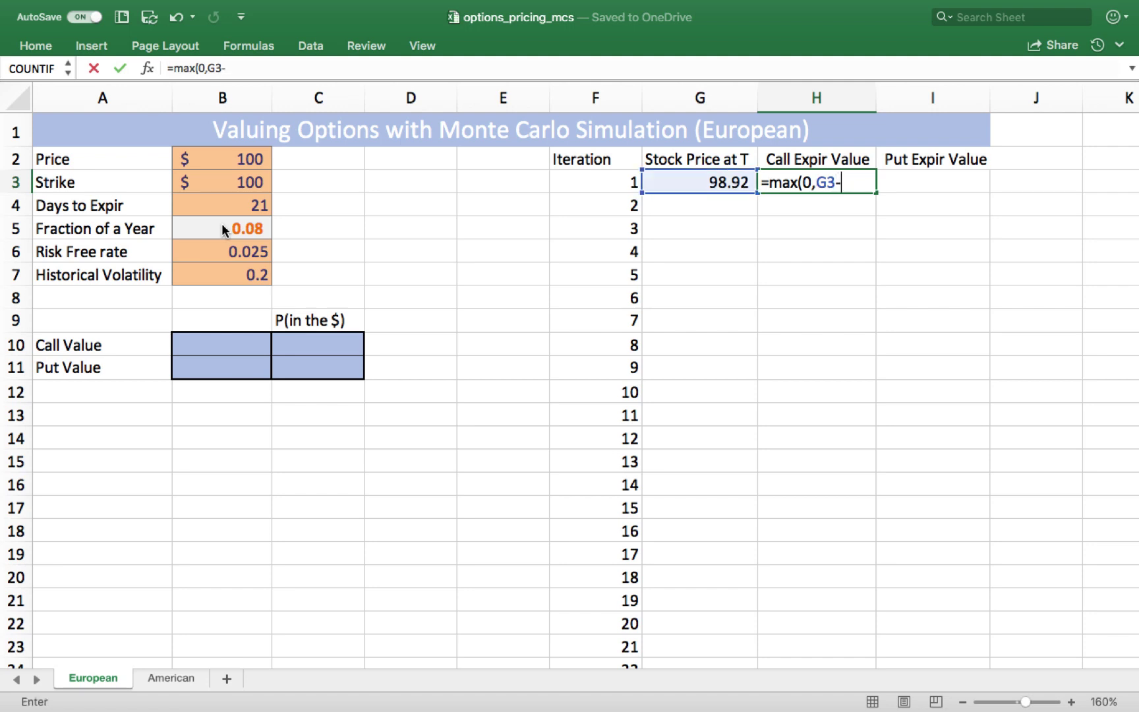
{"action": "left_click", "coordinate": [194, 179]}
{"action": "key", "text": "F4"}
{"action": "key", "text": "Return"}
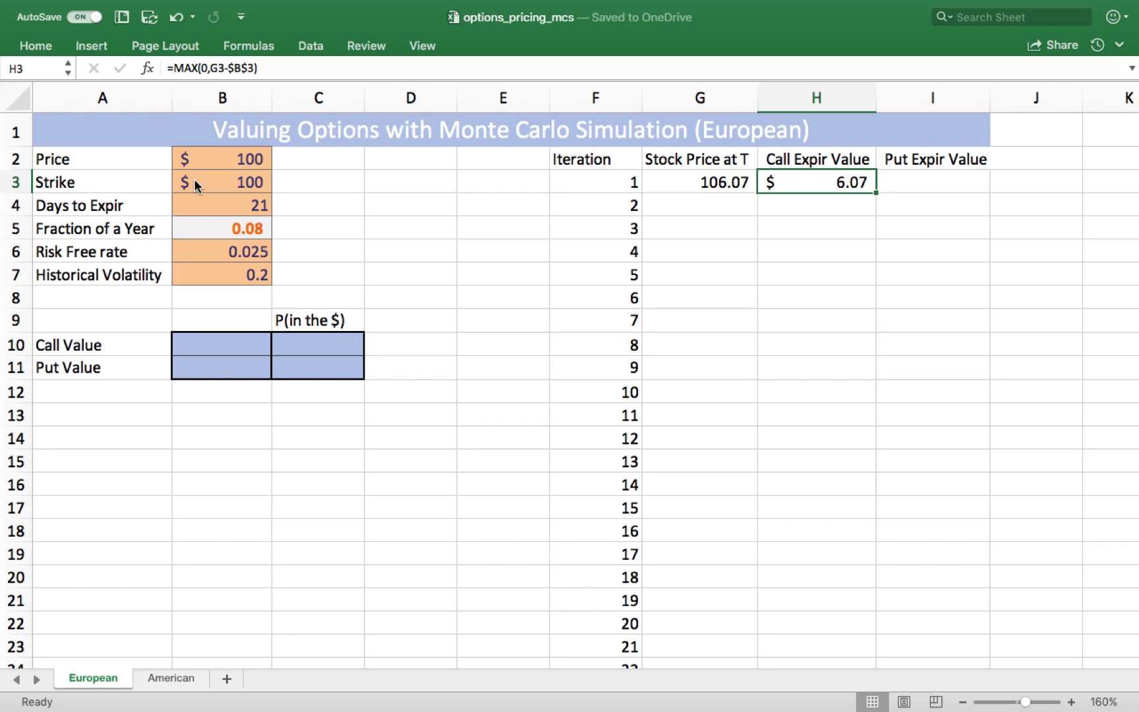
Enter the put payoff =MAX(0,B3-G3) in I3, currently showing $ -
{"action": "key", "text": "Right"}
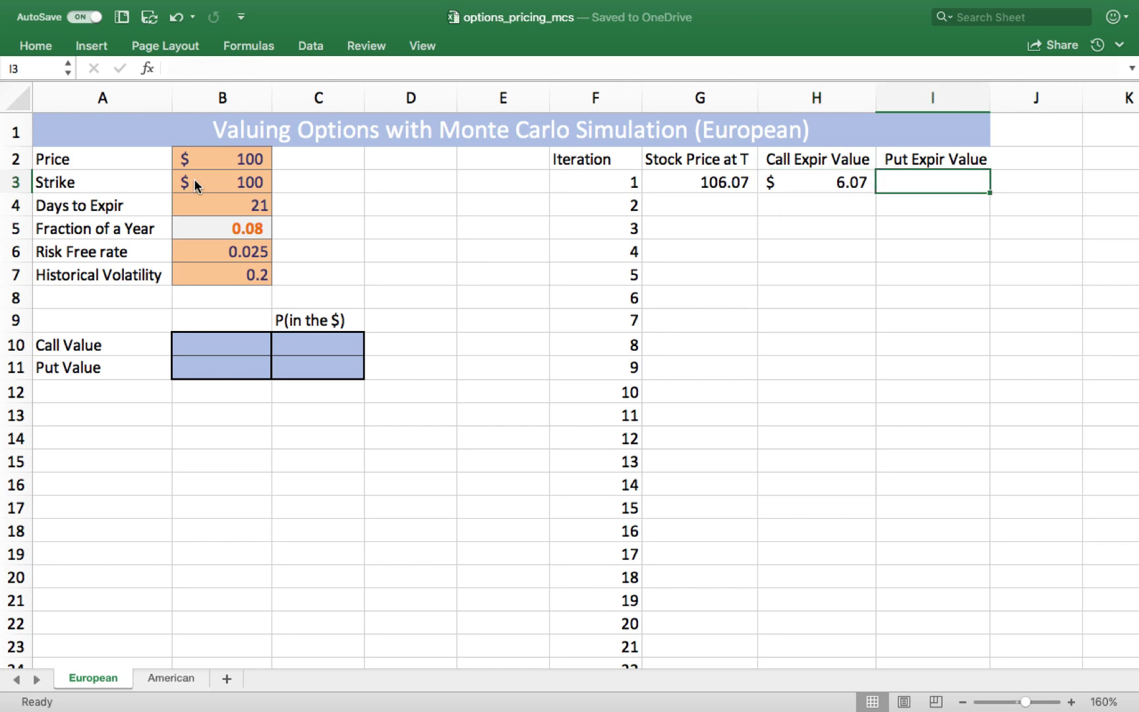
{"action": "type", "text": "=max(0"}
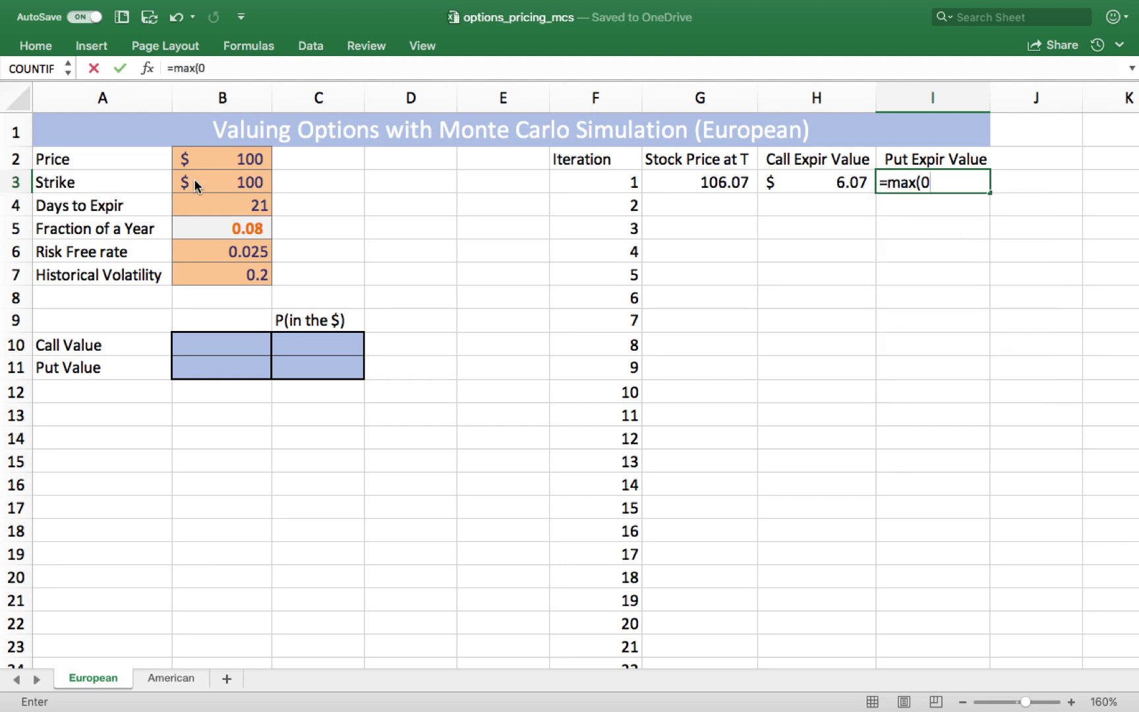
{"action": "type", "text": ","}
{"action": "left_click", "coordinate": [194, 180]}
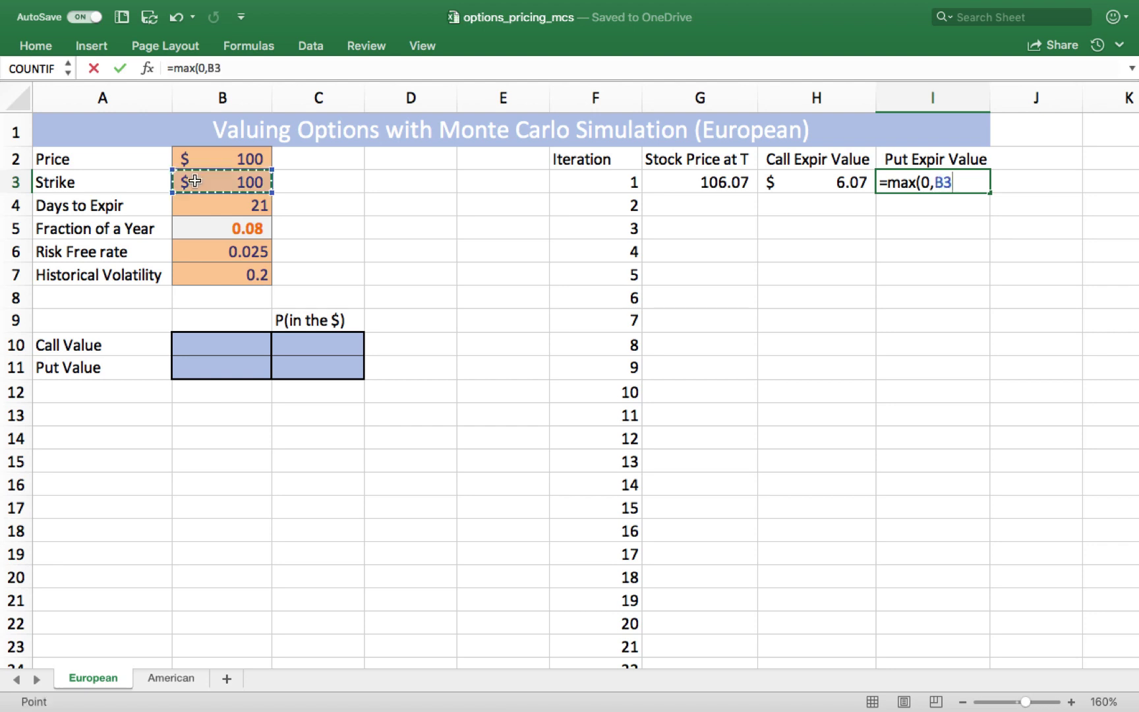
{"action": "type", "text": "-"}
{"action": "left_click", "coordinate": [673, 188]}
{"action": "key", "text": "Return"}
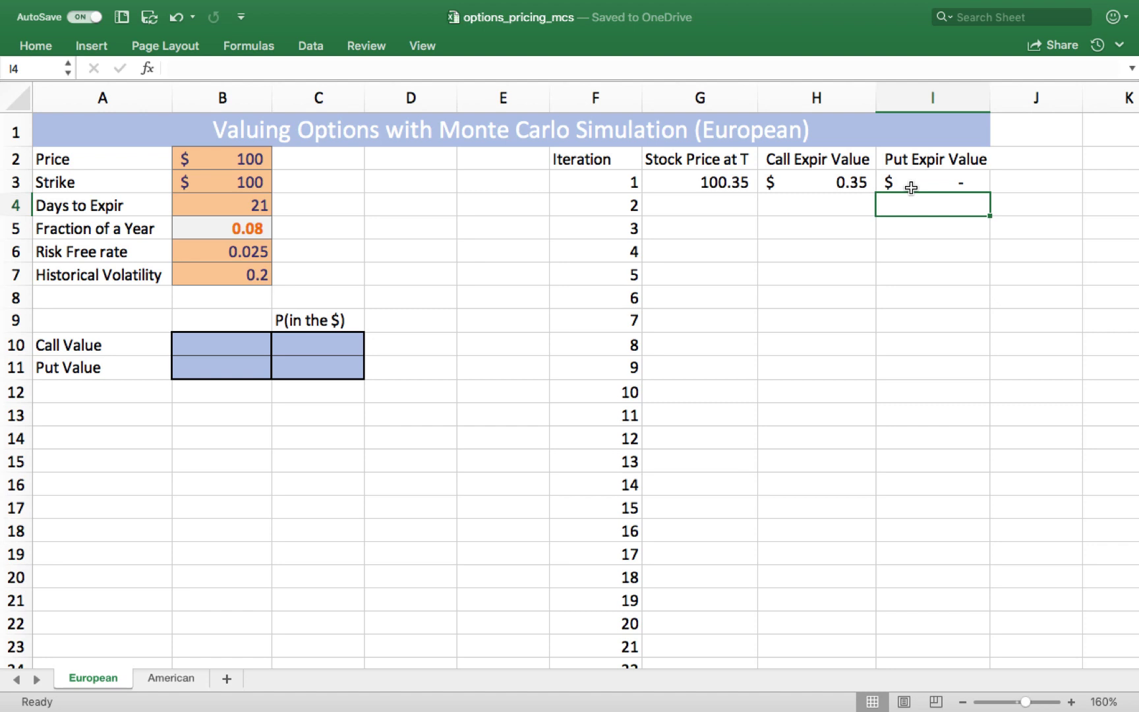
{"action": "left_click", "coordinate": [698, 182]}
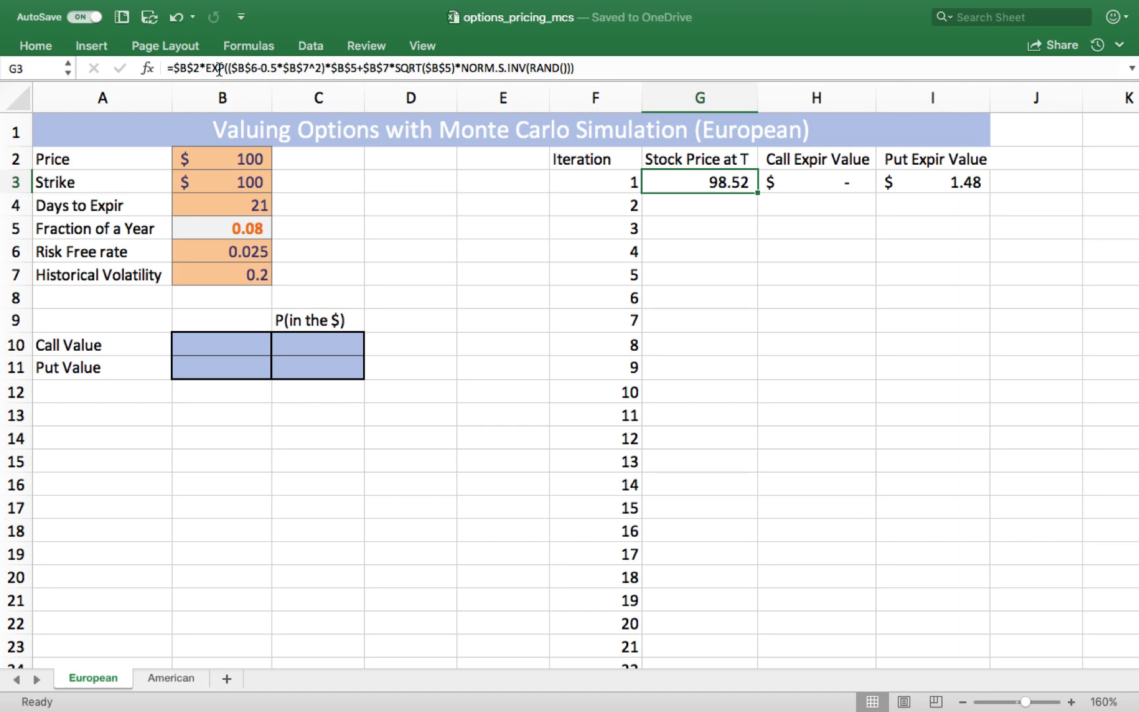
{"action": "left_click", "coordinate": [699, 212]}
Fill the price, call and put formulas down all iterations, then start editing Call Value B10
{"action": "key", "text": "shift+Right"}
{"action": "key", "text": "shift+Right"}
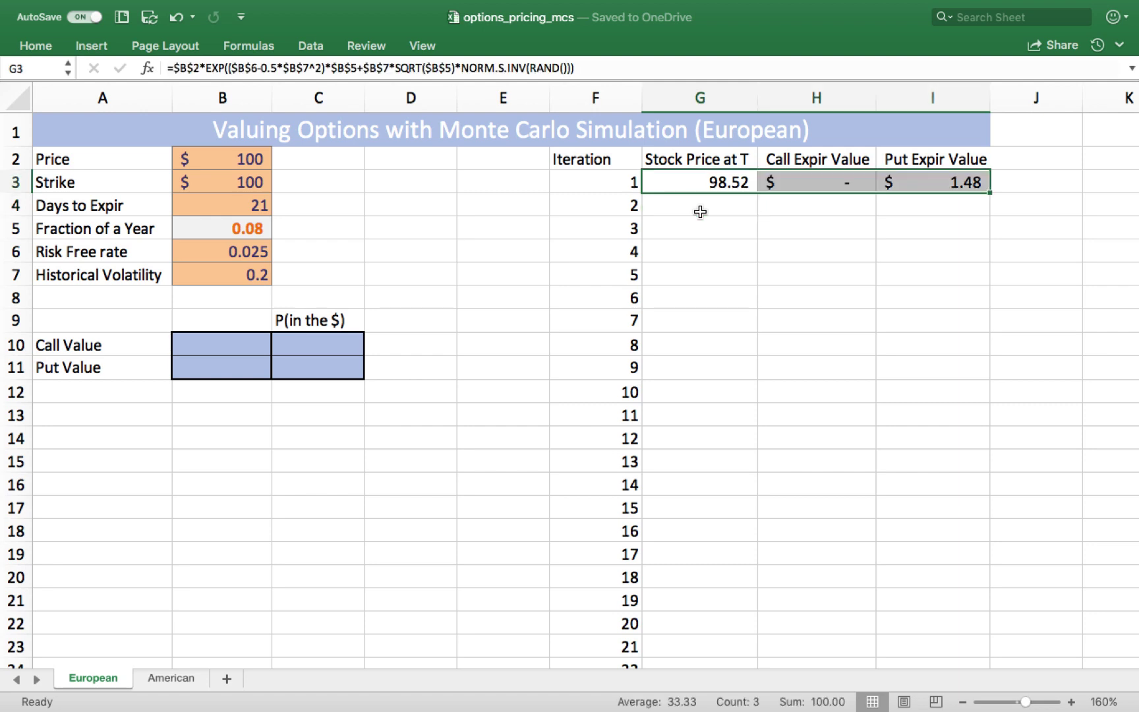
{"action": "double_click", "coordinate": [990, 194]}
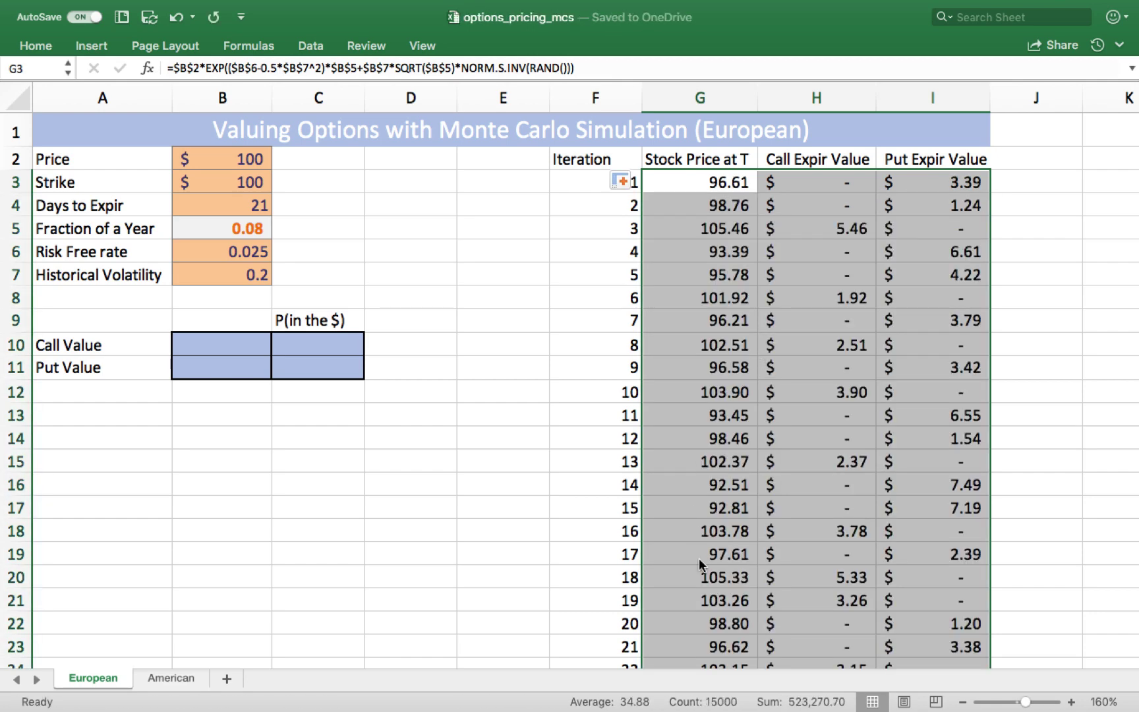
{"action": "scroll", "coordinate": [699, 557], "scroll_direction": "down", "scroll_amount": 5}
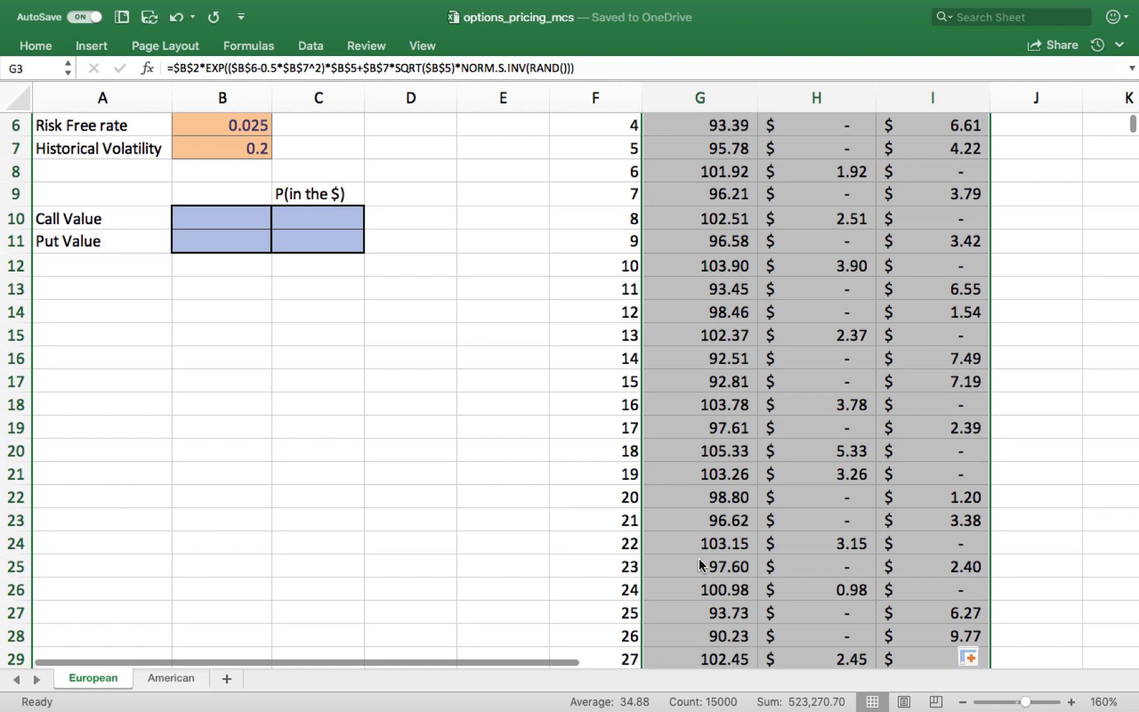
{"action": "scroll", "coordinate": [699, 558], "scroll_direction": "up", "scroll_amount": 5}
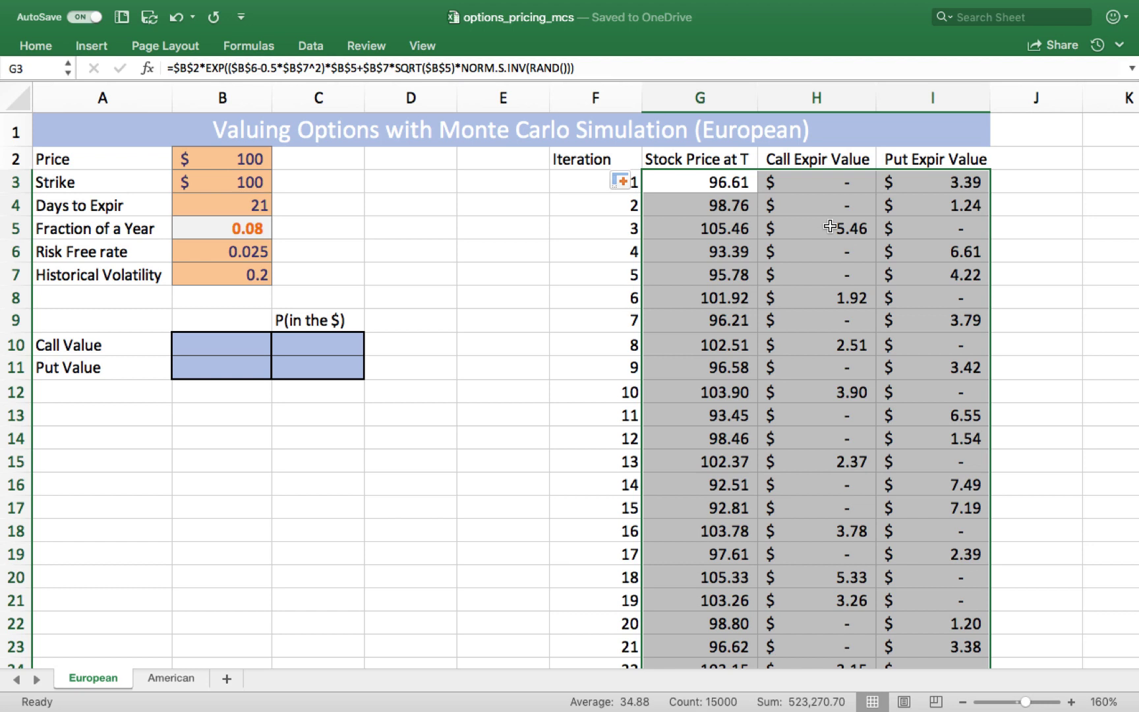
{"action": "double_click", "coordinate": [222, 344]}
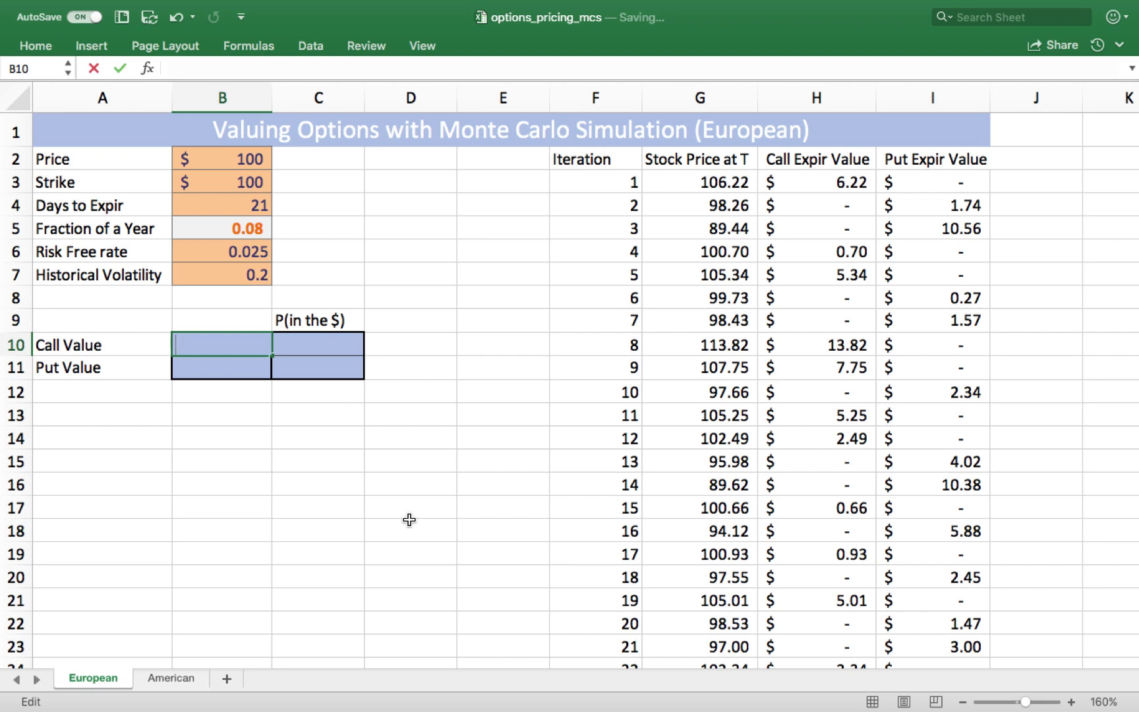
Enter =EXP(-B6*B5)*AVERAGE(H3:H5002) in B10 as the Call Value
{"action": "type", "text": "=exp(-"}
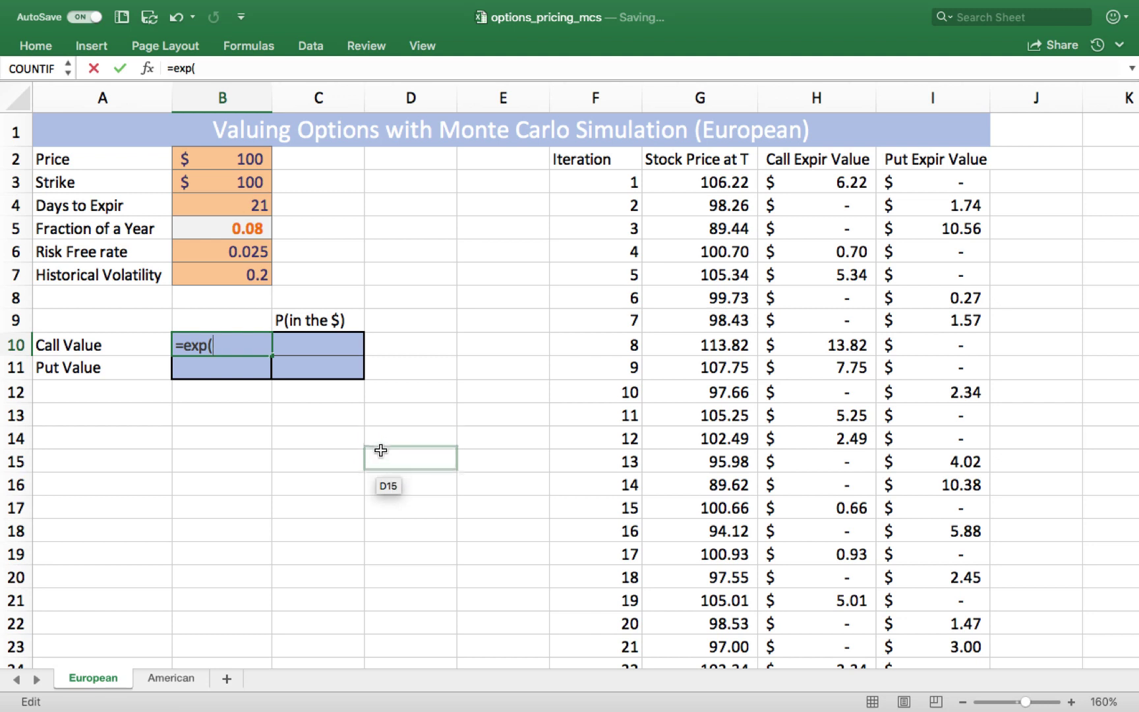
{"action": "left_click", "coordinate": [241, 249]}
{"action": "type", "text": "*"}
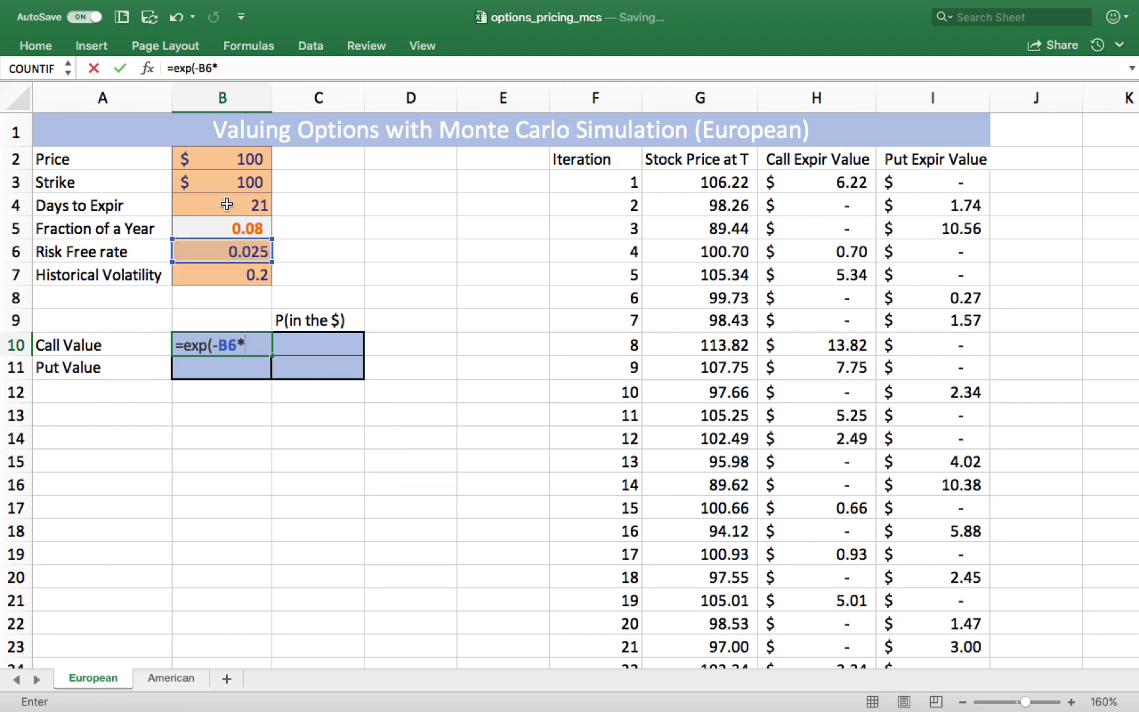
{"action": "left_click", "coordinate": [222, 227]}
{"action": "type", "text": ")*"}
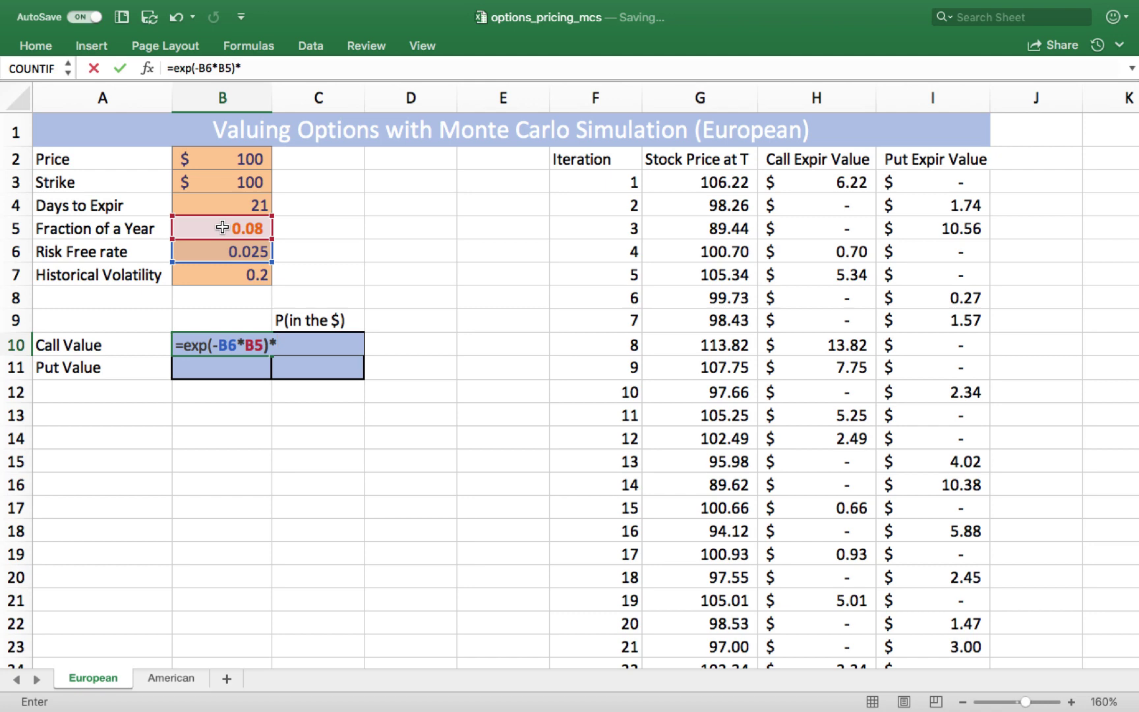
{"action": "type", "text": "average("}
{"action": "left_click", "coordinate": [771, 181]}
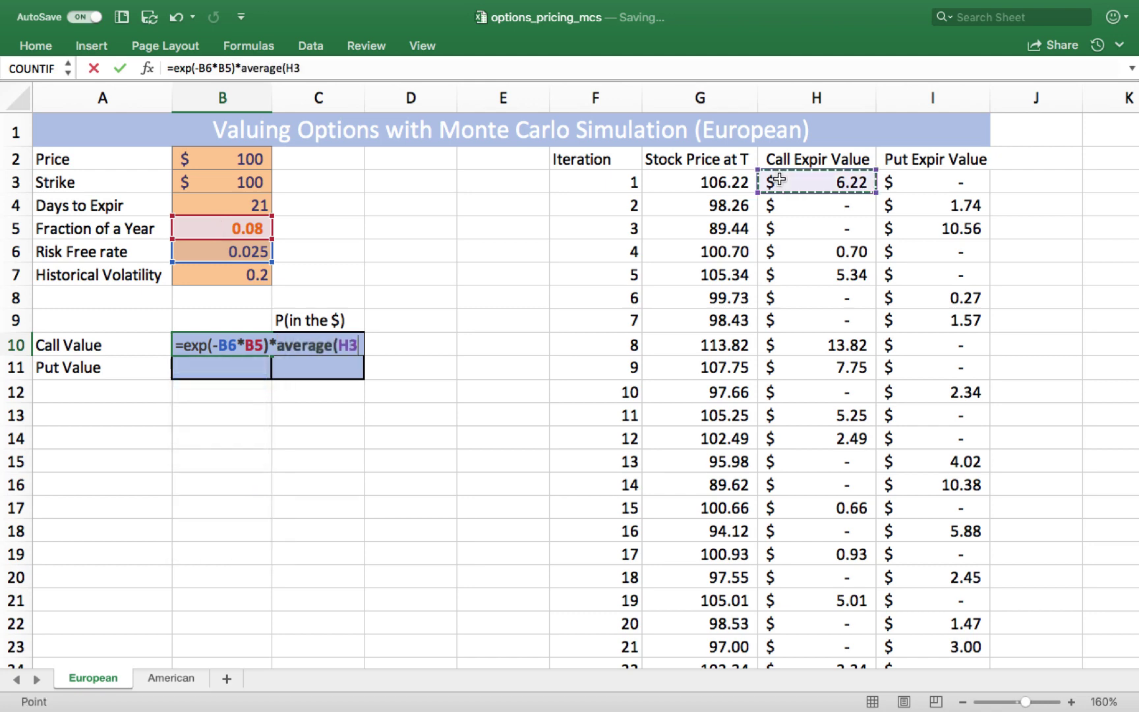
{"action": "key", "text": "ctrl+shift+Down"}
{"action": "key", "text": "Return"}
{"action": "left_click", "coordinate": [249, 289]}
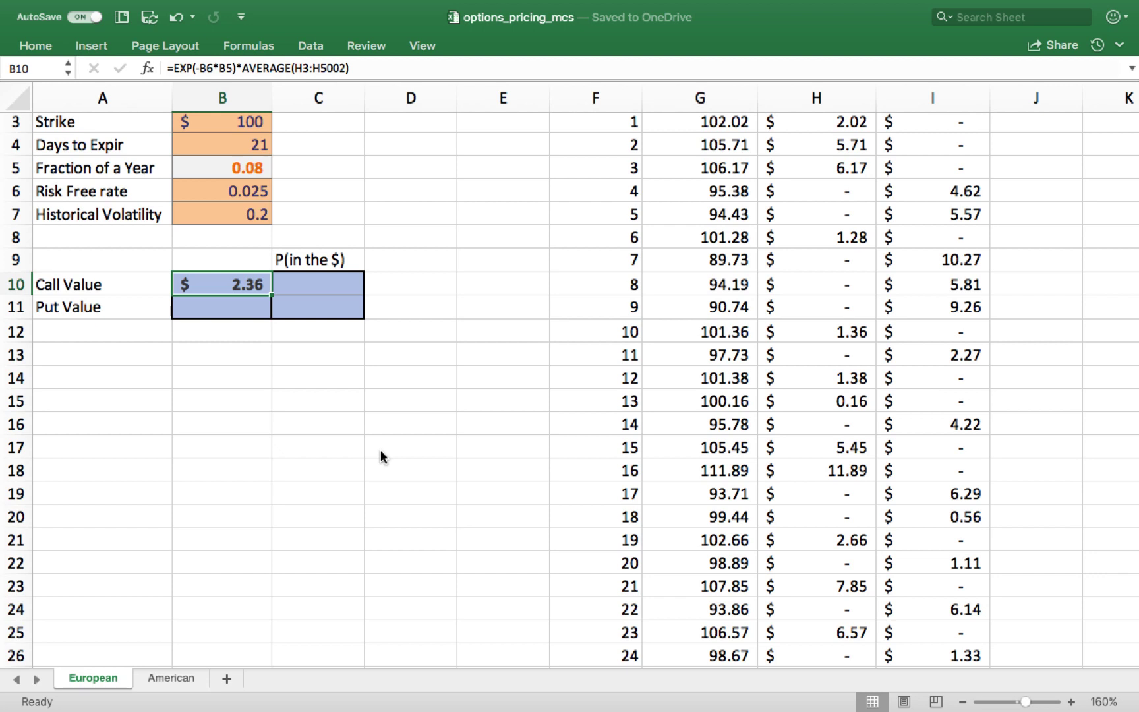
Recalculate four times with F9 to watch the Call Value shift around $2.34
{"action": "key", "text": "F9"}
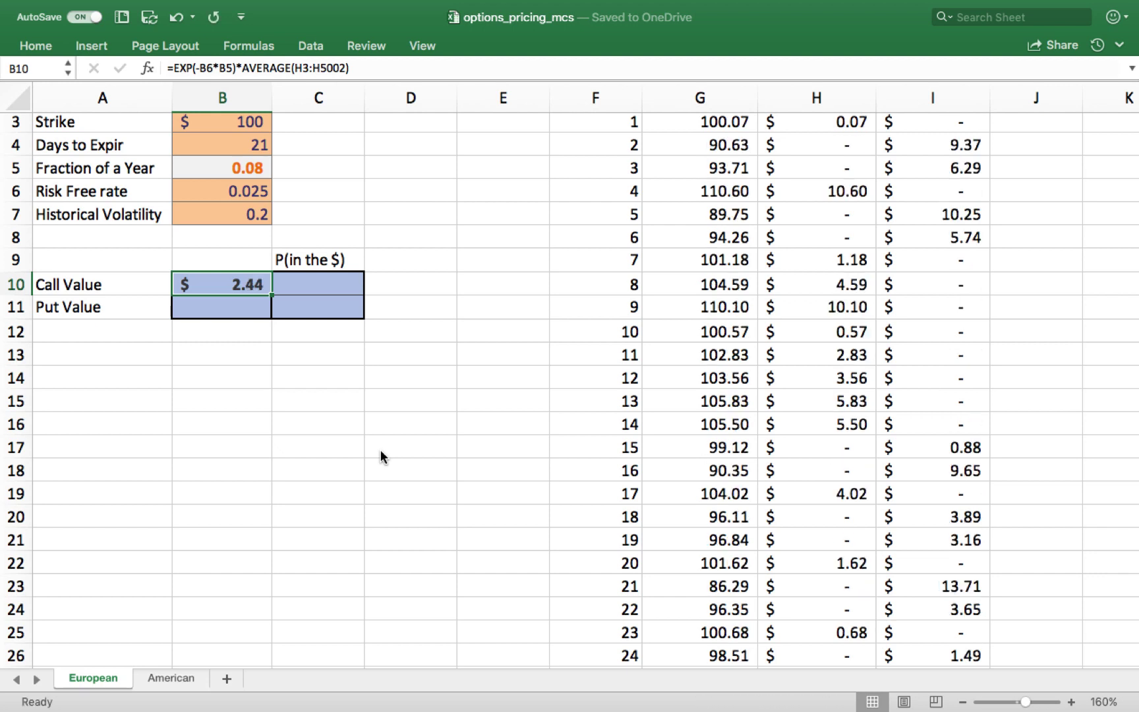
{"action": "key", "text": "F9"}
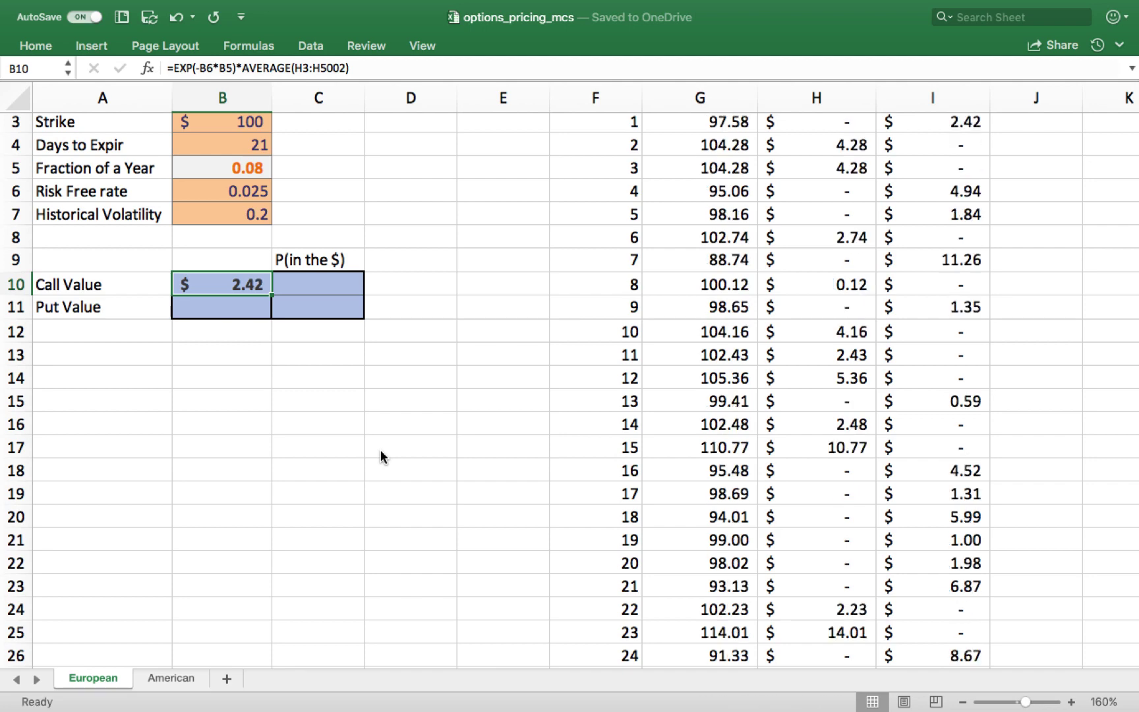
{"action": "key", "text": "F9"}
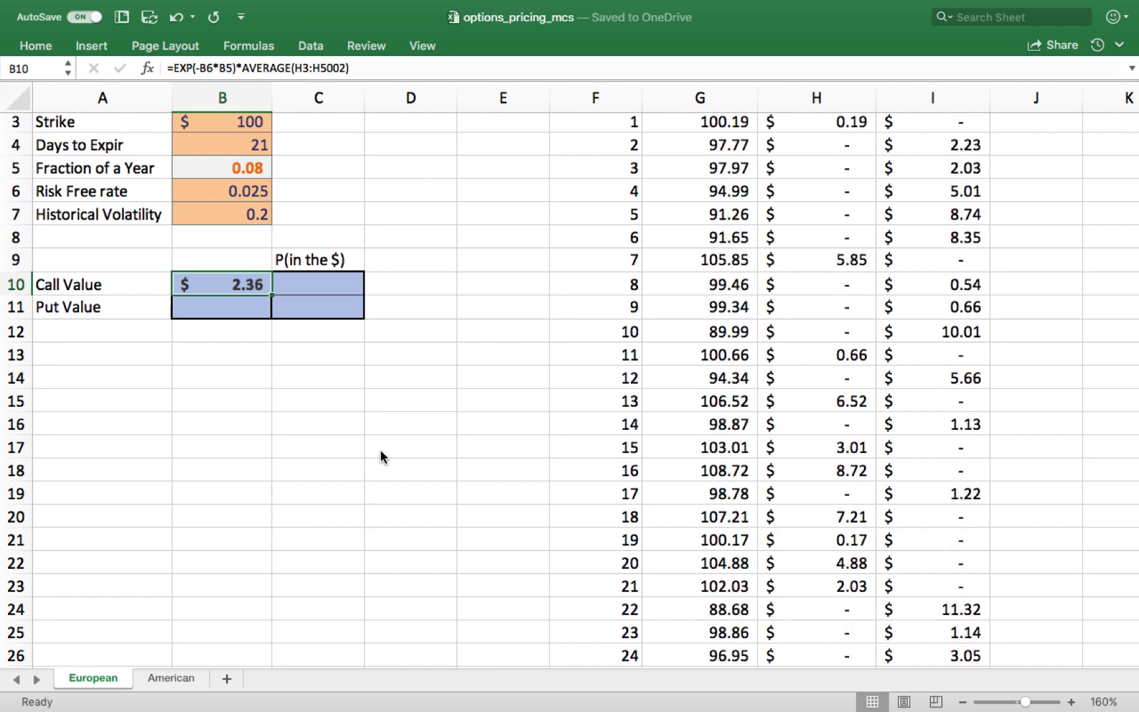
{"action": "key", "text": "F9"}
{"action": "key", "text": "F9"}
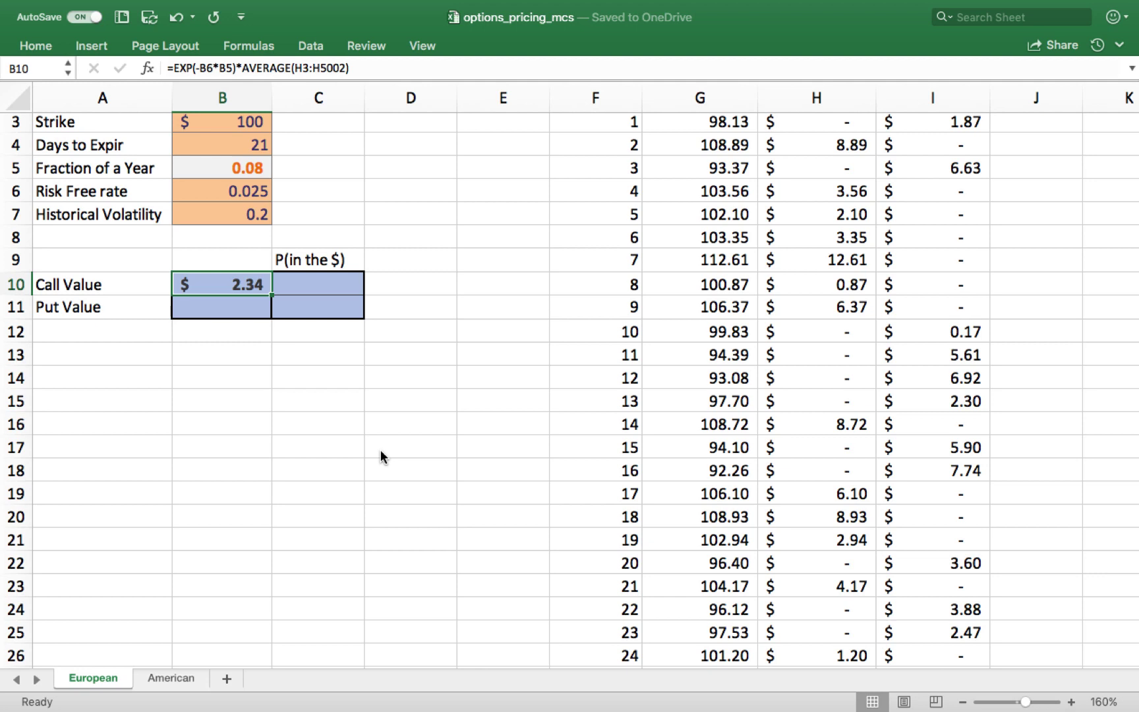
{"action": "key", "text": "Return"}
Enter =EXP(-B6*B5)*AVERAGE(I3:I5002) in B11 as the Put Value
{"action": "type", "text": "="}
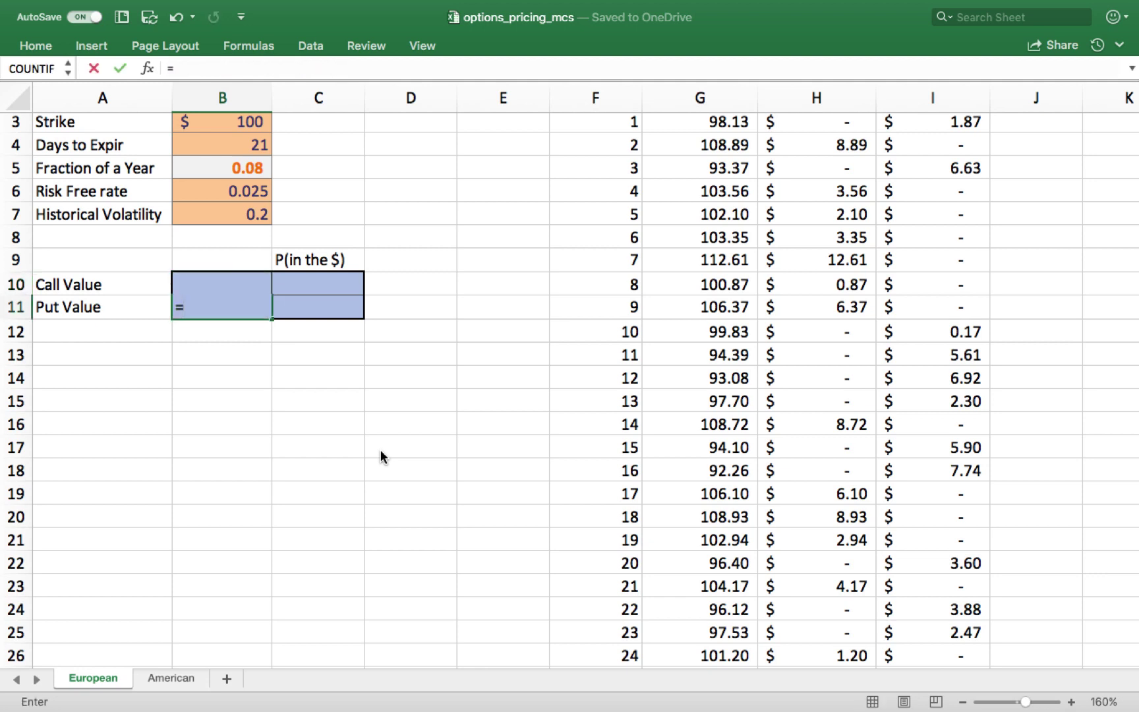
{"action": "type", "text": "exp(-"}
{"action": "left_click", "coordinate": [234, 192]}
{"action": "type", "text": "*"}
{"action": "left_click", "coordinate": [227, 167]}
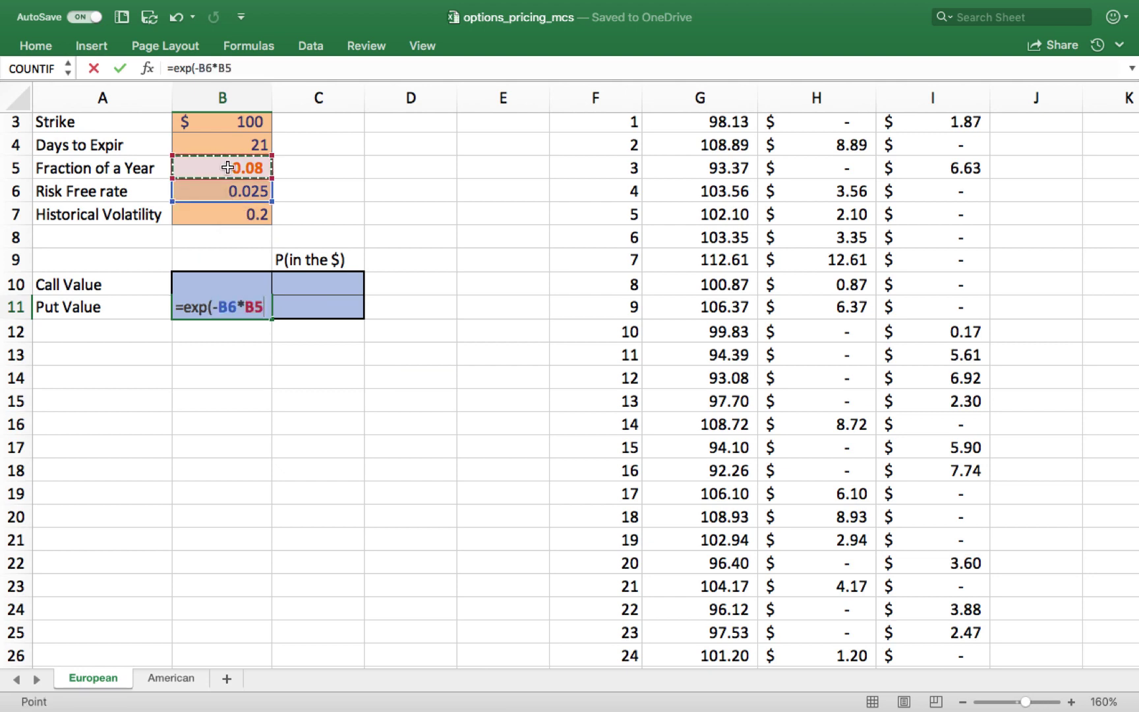
{"action": "type", "text": ")*average("}
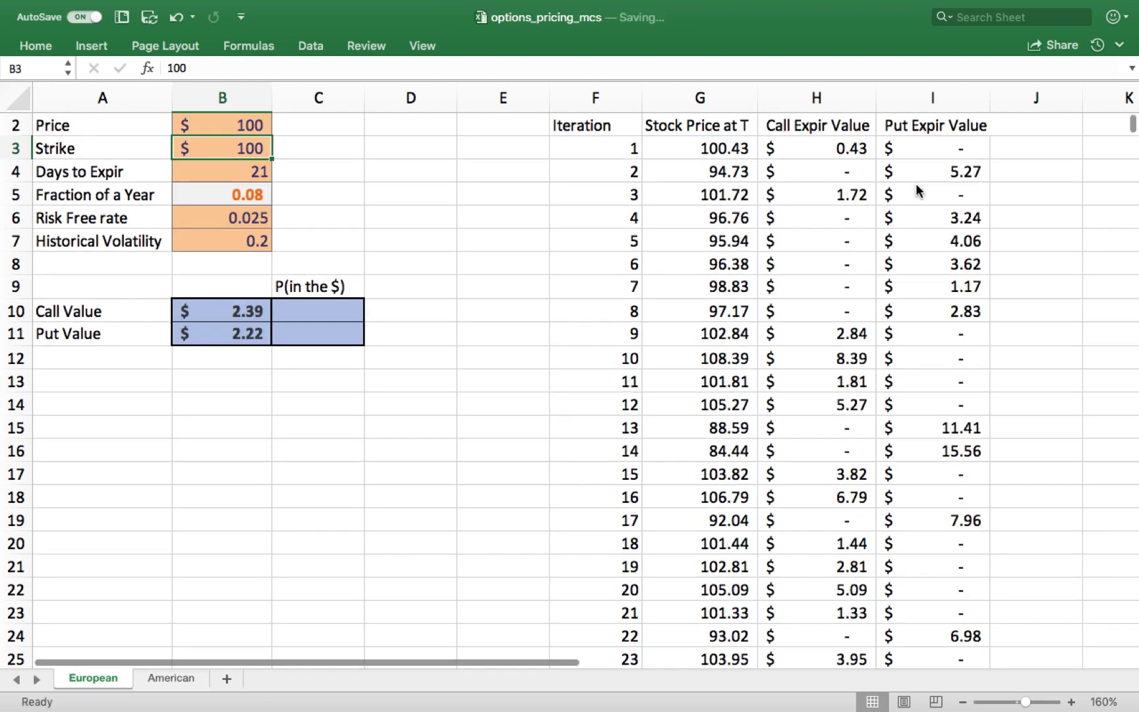
{"action": "key", "text": "Down"}
{"action": "key", "text": "Down"}
{"action": "key", "text": "Down"}
{"action": "key", "text": "Down"}
{"action": "key", "text": "Down"}
{"action": "key", "text": "Down"}
{"action": "key", "text": "Down"}
{"action": "key", "text": "Down"}
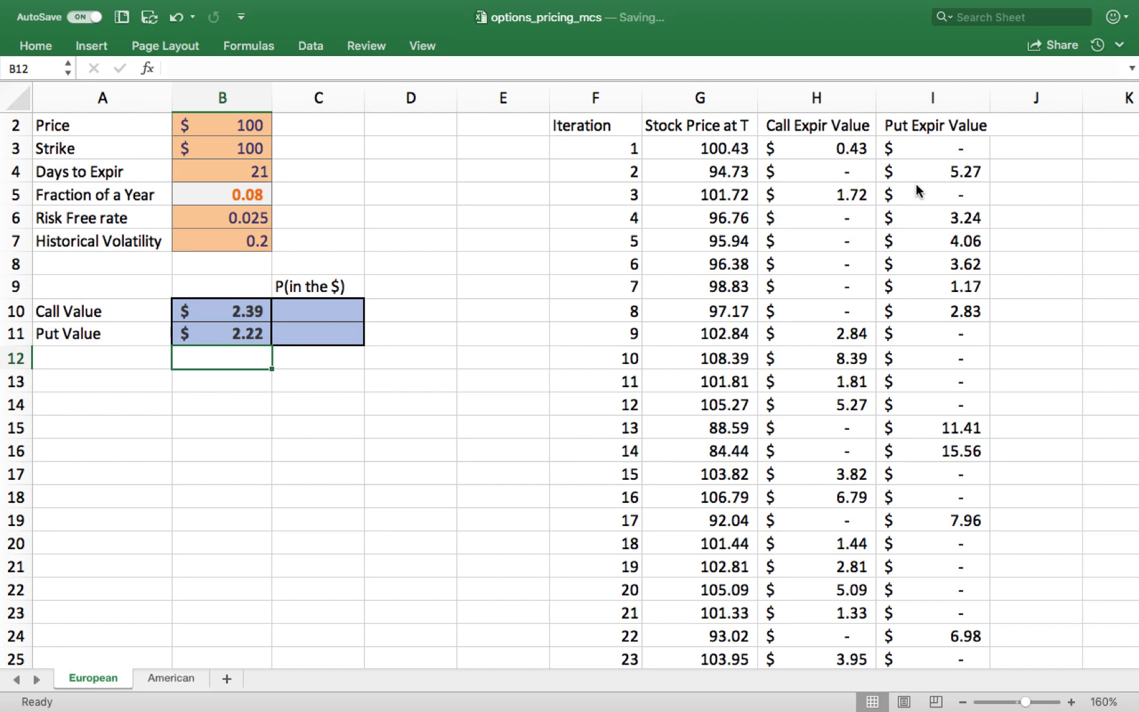
Recalculate three times with F9, leaving a $2.18 Put Value beside a $2.45 Call Value
{"action": "key", "text": "F9"}
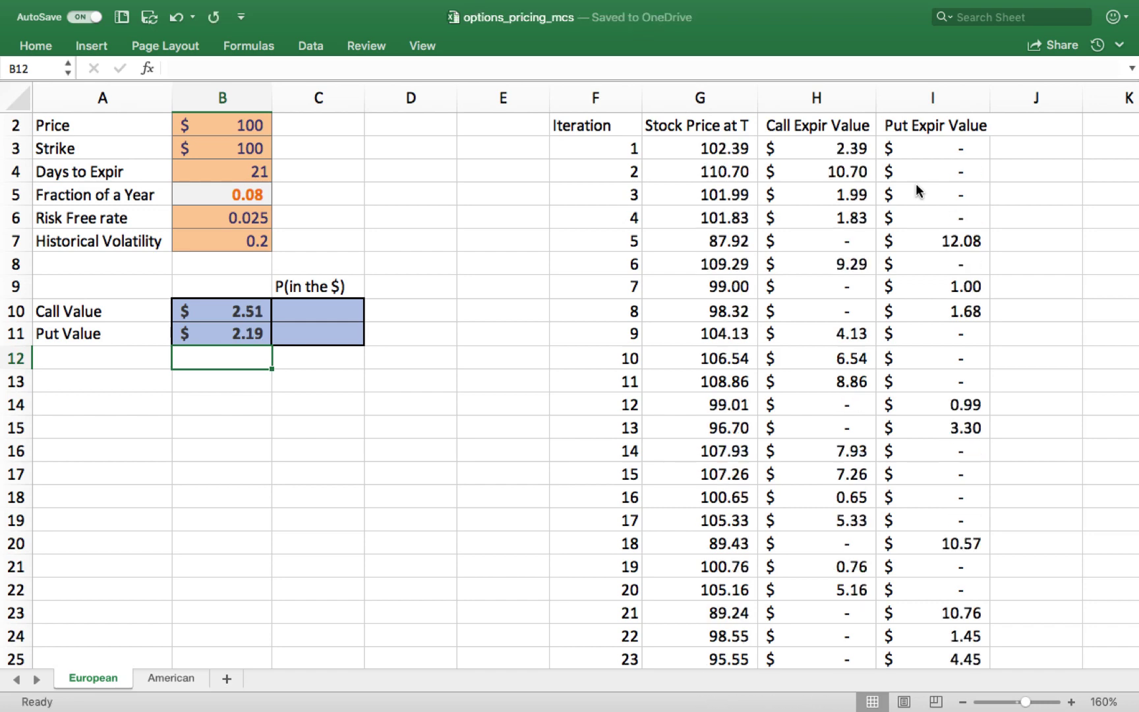
{"action": "key", "text": "F9"}
{"action": "key", "text": "F9"}
{"action": "key", "text": "F9"}
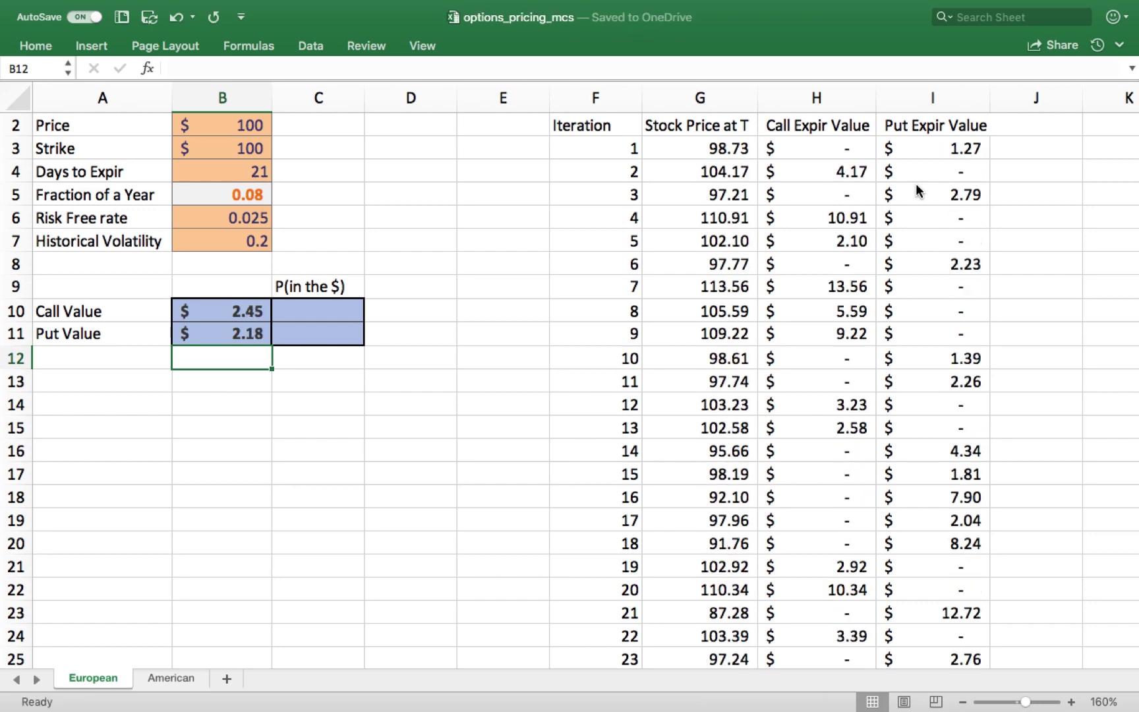
{"action": "key", "text": "F9"}
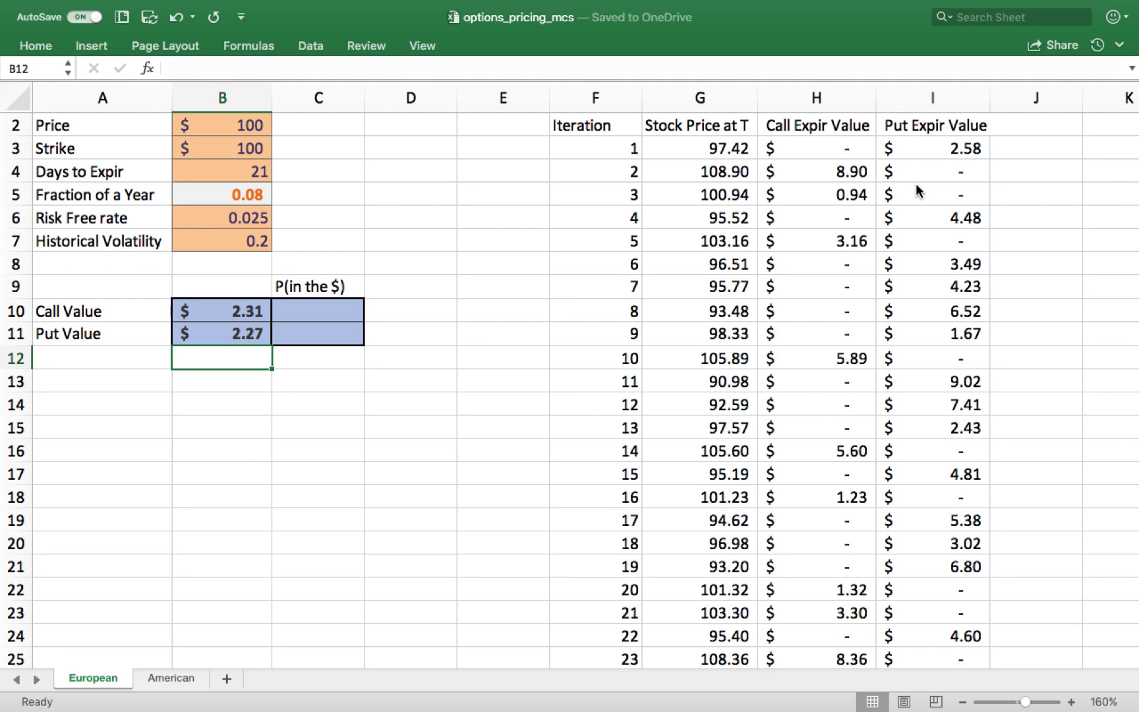
Switch to the American sheet to view its grid of simulated price paths
{"action": "scroll", "coordinate": [645, 275], "scroll_direction": "up", "scroll_amount": 2}
{"action": "scroll", "coordinate": [644, 275], "scroll_direction": "right", "scroll_amount": 1}
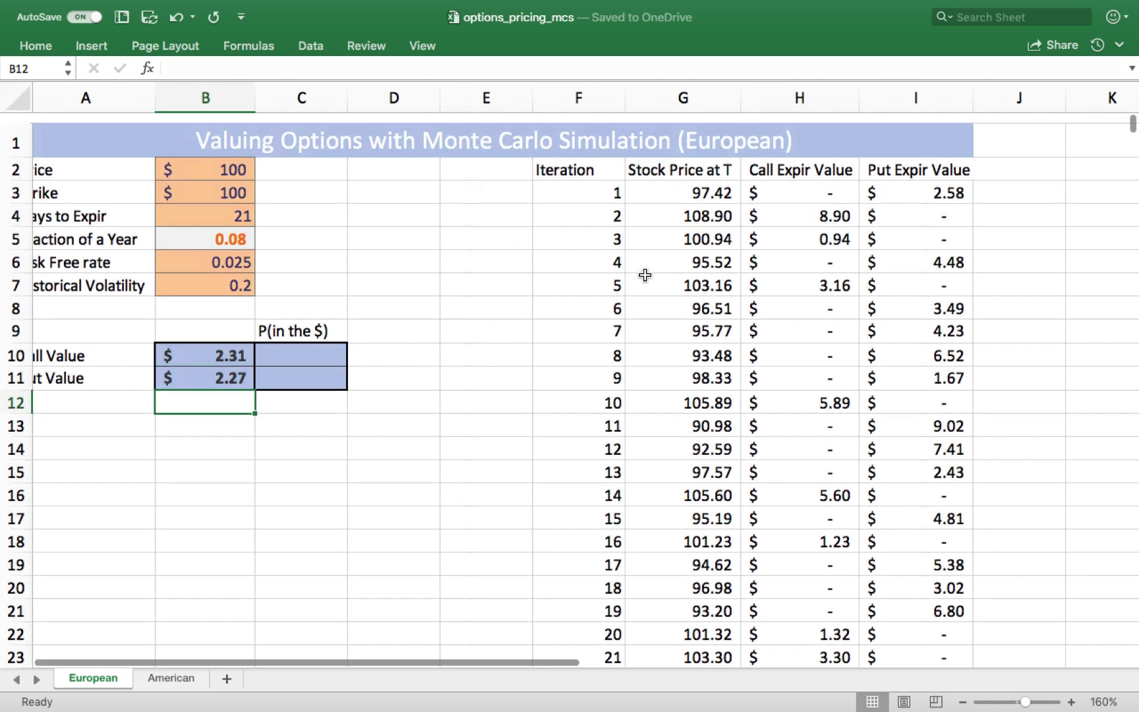
{"action": "scroll", "coordinate": [645, 275], "scroll_direction": "left", "scroll_amount": 1}
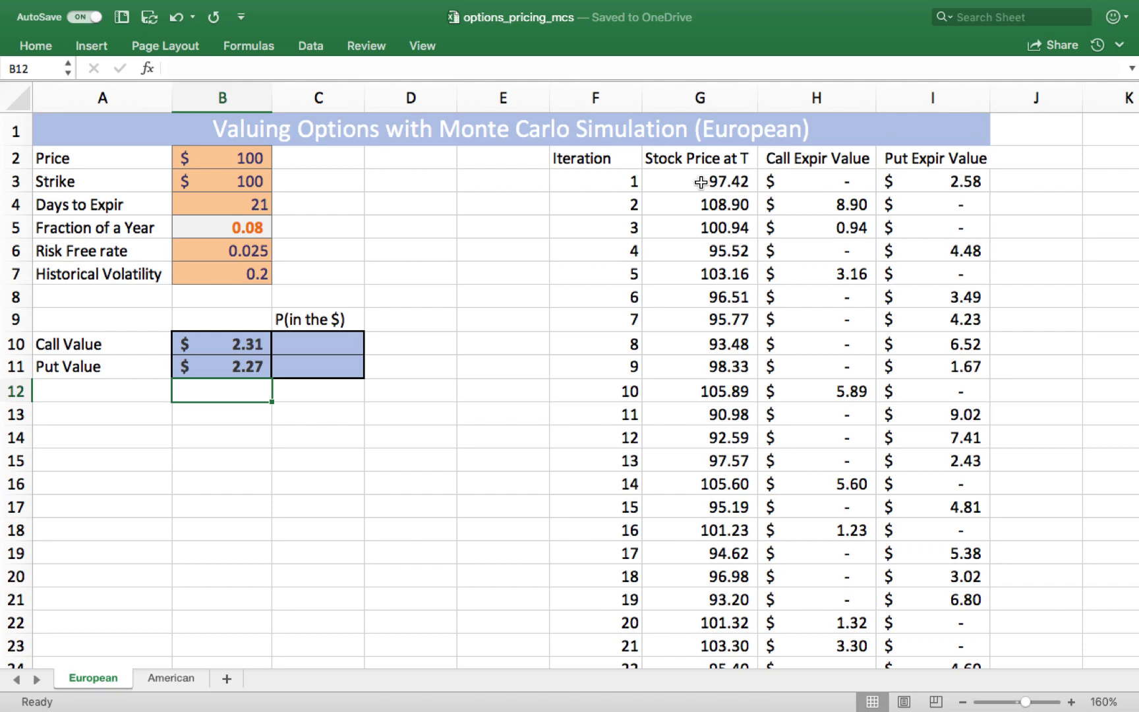
{"action": "left_click", "coordinate": [170, 678]}
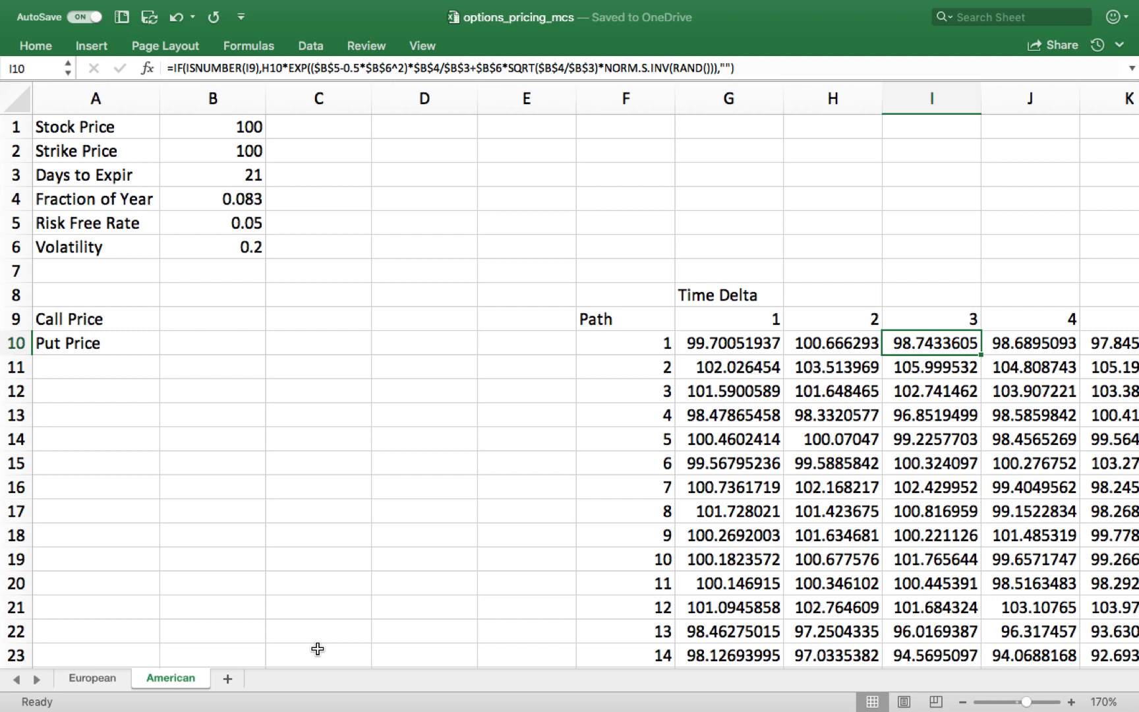
{"action": "key", "text": "Left"}
{"action": "key", "text": "Left"}
{"action": "key", "text": "Left"}
{"action": "key", "text": "Right"}
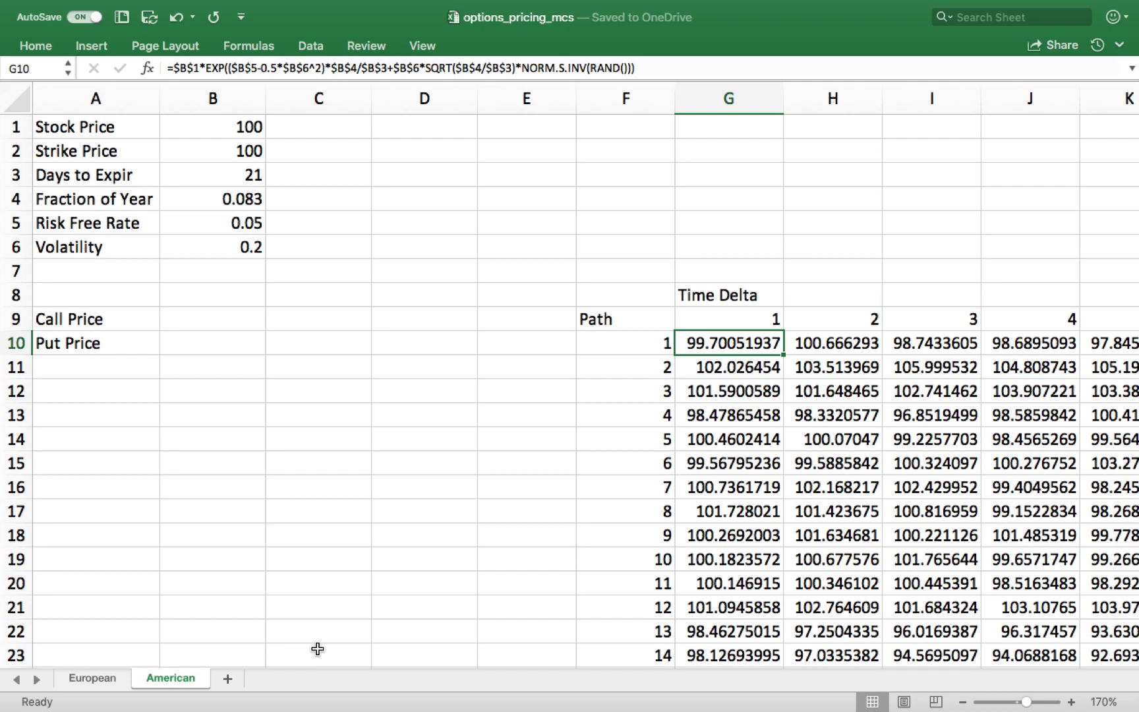
{"action": "key", "text": "Right"}
{"action": "key", "text": "Right"}
{"action": "key", "text": "Right"}
{"action": "key", "text": "Right"}
{"action": "key", "text": "Right"}
{"action": "key", "text": "Right"}
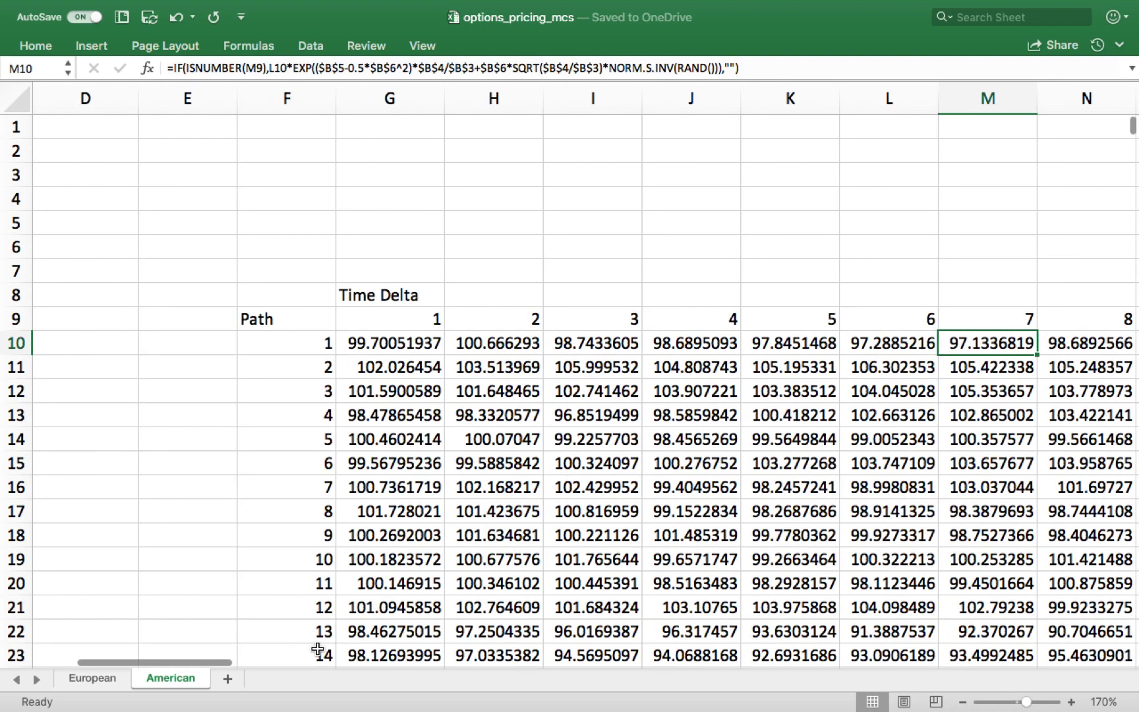
{"action": "key", "text": "Right"}
{"action": "key", "text": "Right"}
{"action": "key", "text": "Right"}
{"action": "key", "text": "Right"}
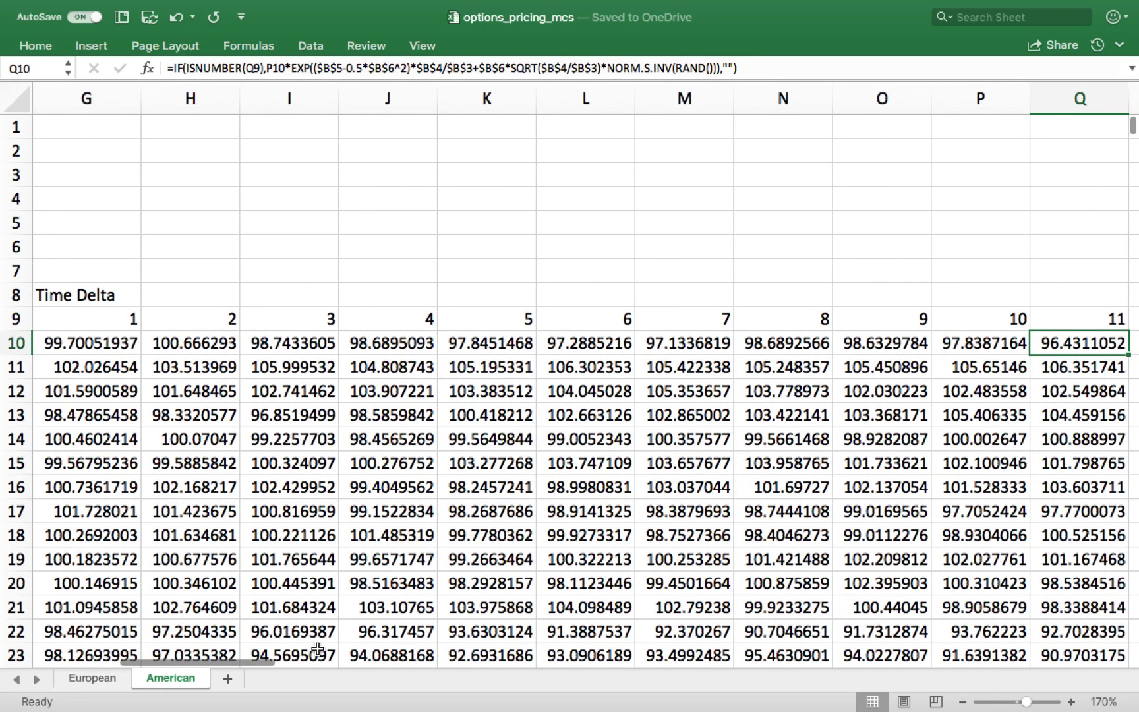
{"action": "key", "text": "Right"}
{"action": "key", "text": "Right"}
{"action": "key", "text": "Right"}
{"action": "key", "text": "Right"}
{"action": "key", "text": "Right"}
{"action": "key", "text": "Right"}
{"action": "key", "text": "Right"}
{"action": "key", "text": "Right"}
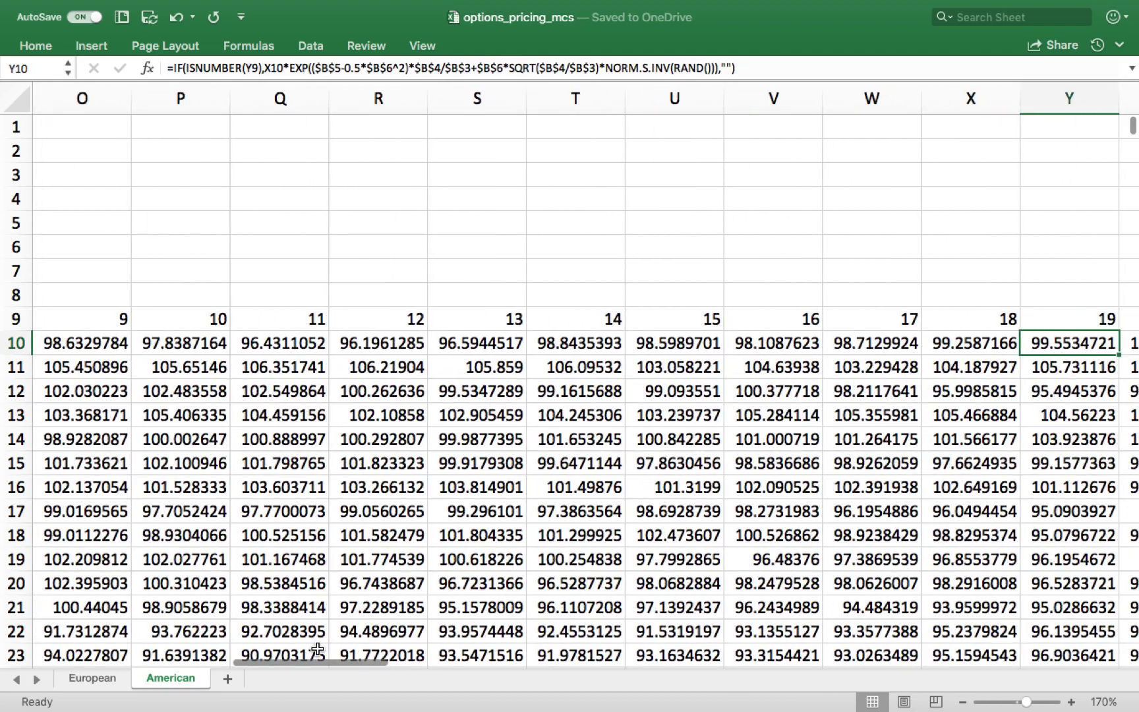
{"action": "key", "text": "Right"}
{"action": "key", "text": "Right"}
{"action": "key", "text": "Right"}
{"action": "key", "text": "Left"}
{"action": "key", "text": "Left"}
{"action": "key", "text": "Left"}
{"action": "key", "text": "Left"}
{"action": "key", "text": "Left"}
{"action": "key", "text": "Left"}
{"action": "key", "text": "Left"}
{"action": "key", "text": "Left"}
{"action": "key", "text": "Left"}
{"action": "key", "text": "Left"}
{"action": "key", "text": "Left"}
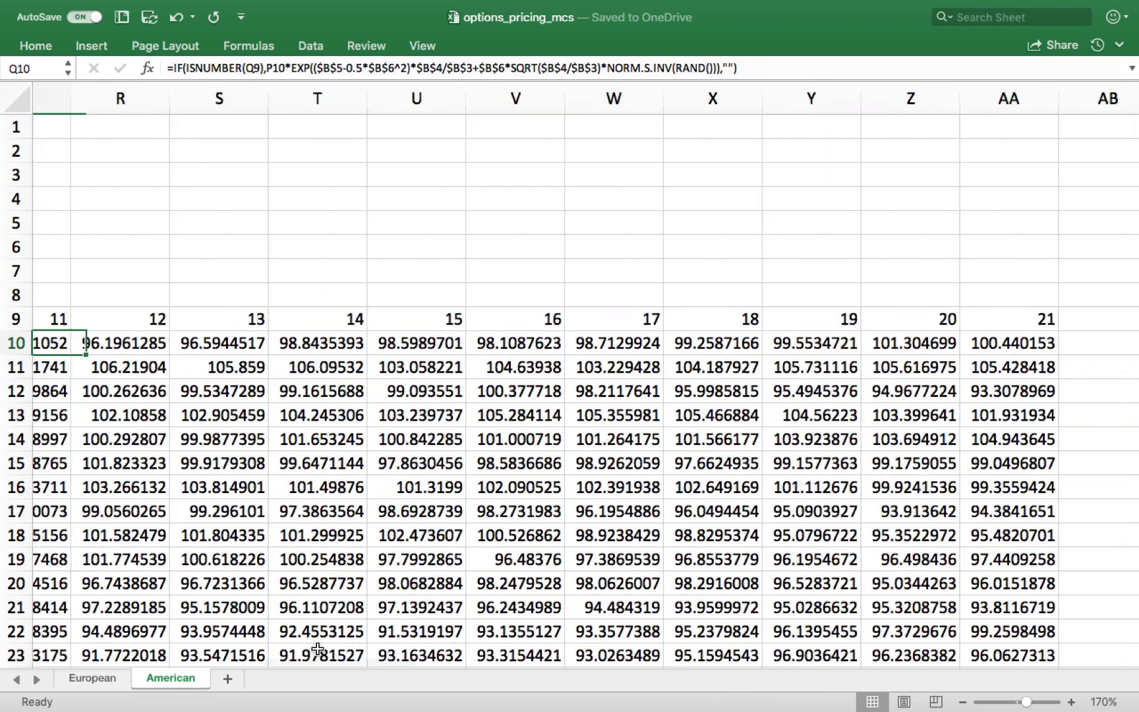
{"action": "key", "text": "Left"}
{"action": "key", "text": "Left"}
{"action": "key", "text": "Left"}
{"action": "key", "text": "Left"}
{"action": "key", "text": "Left"}
{"action": "key", "text": "Left"}
{"action": "key", "text": "Left"}
{"action": "key", "text": "Left"}
{"action": "key", "text": "Left"}
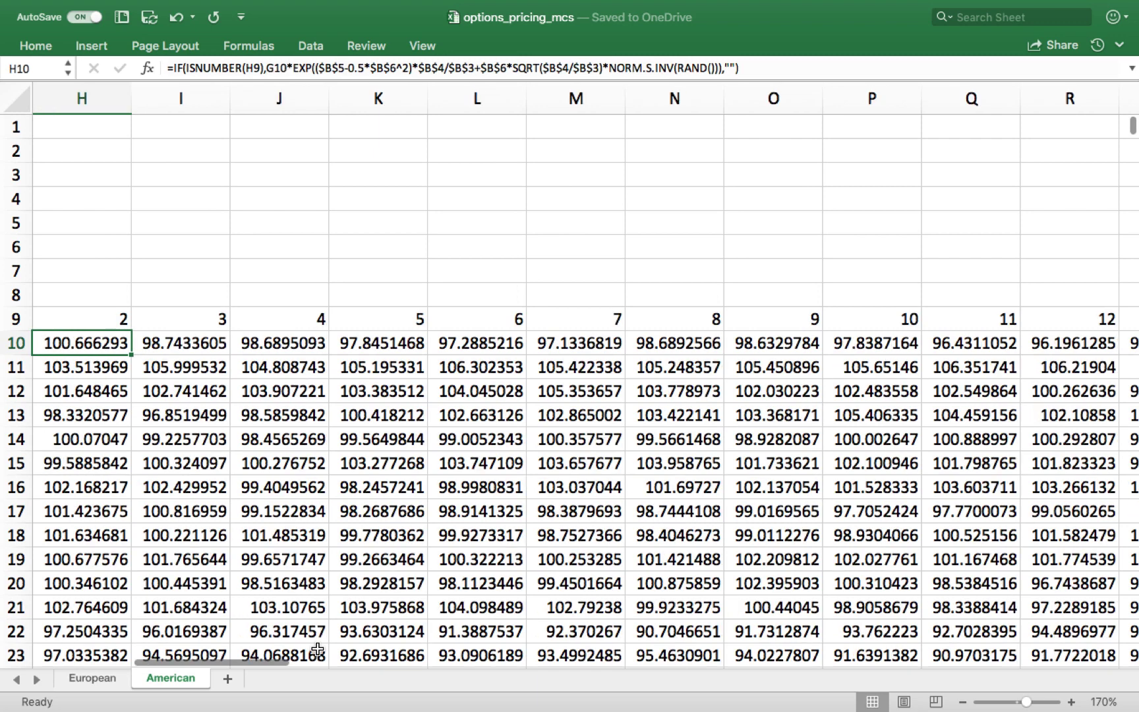
{"action": "key", "text": "Left"}
{"action": "key", "text": "Left"}
{"action": "key", "text": "Left"}
{"action": "key", "text": "Right"}
{"action": "key", "text": "Right"}
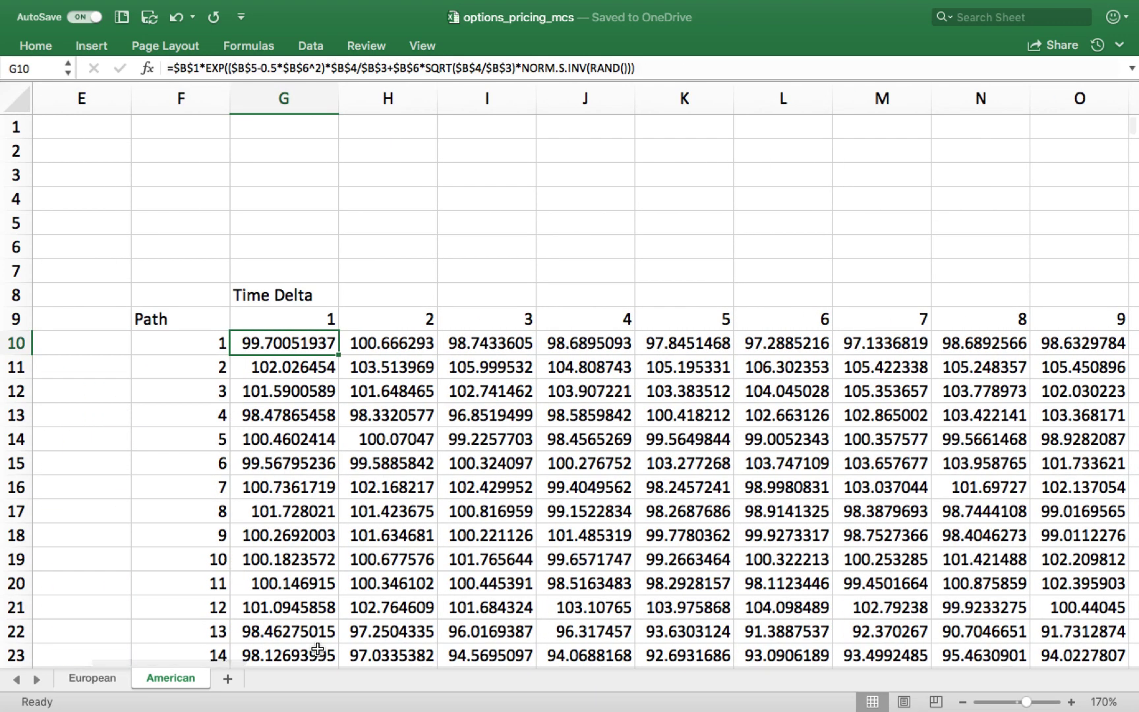